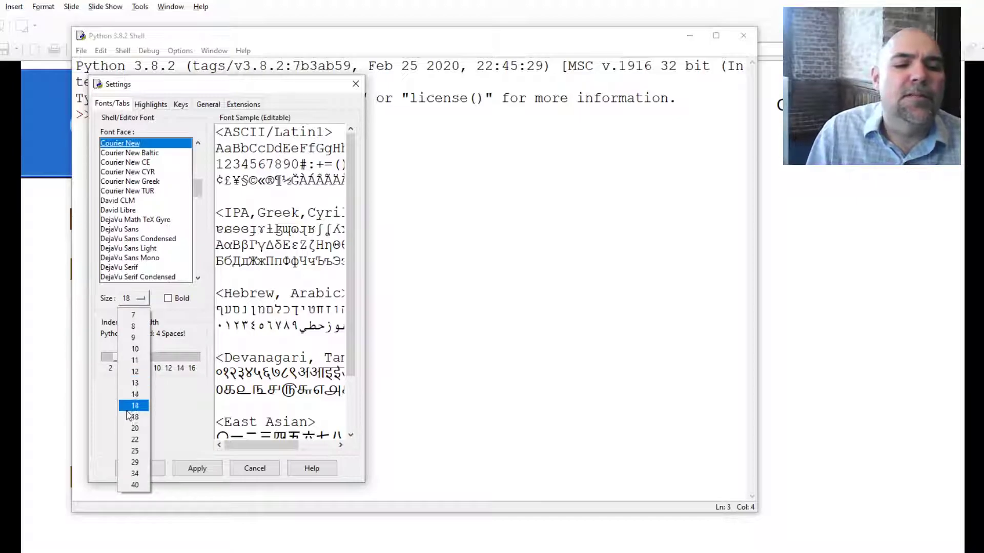
Set the IDLE shell/editor font size to 22, apply it, and close the settings
click(135, 440)
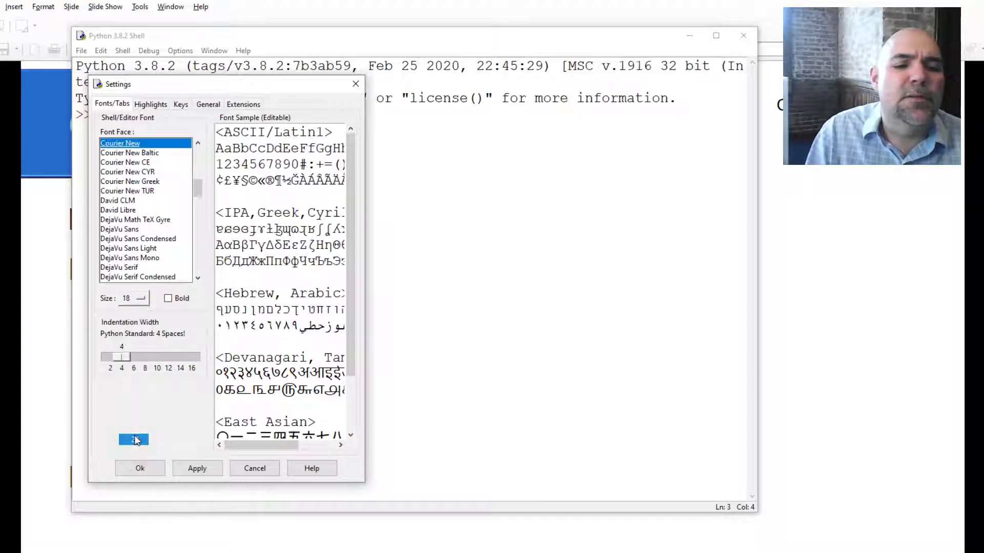
click(196, 468)
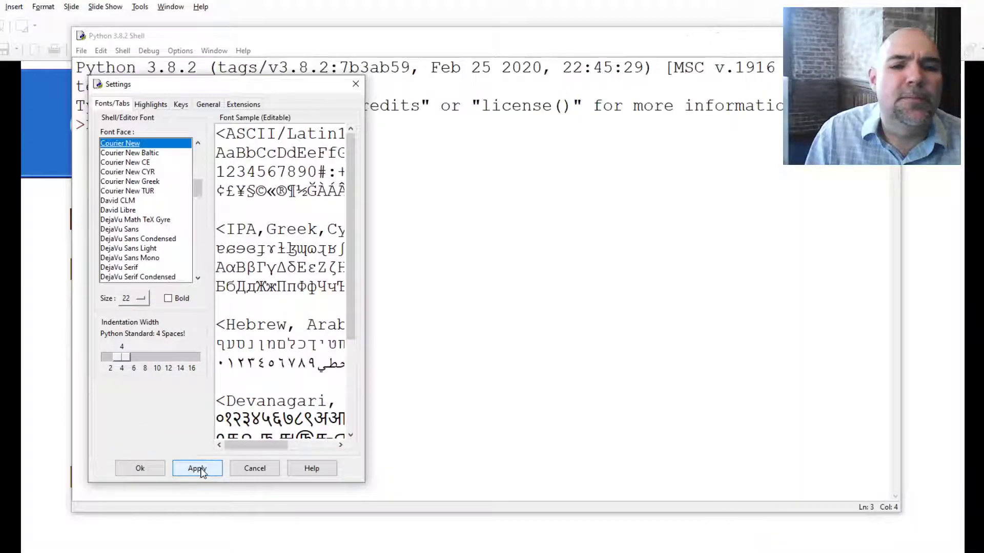
click(355, 84)
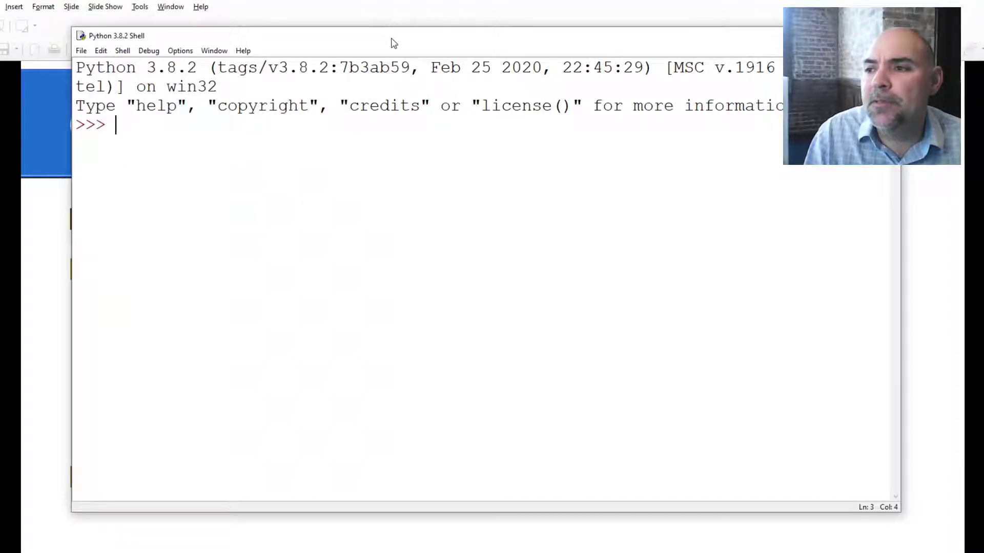
Create a new blank Python file and reposition the shell and editor windows so the new file's title bar is accessible
drag(391, 31, 347, 29)
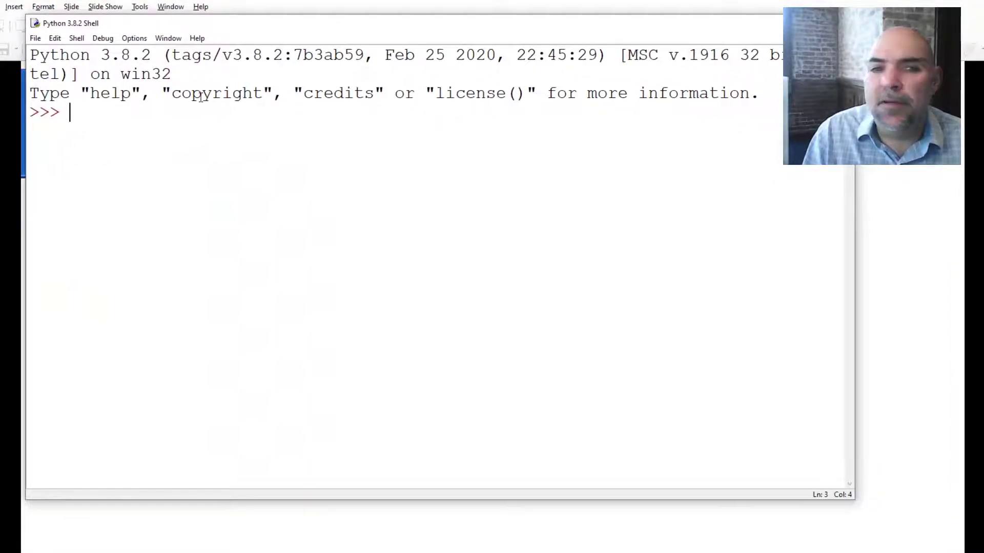
click(35, 38)
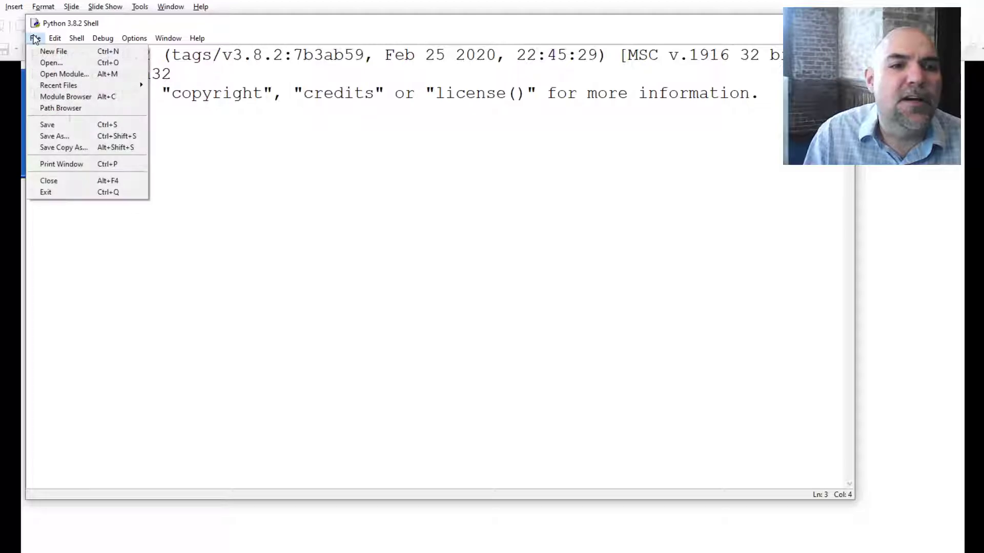
click(54, 51)
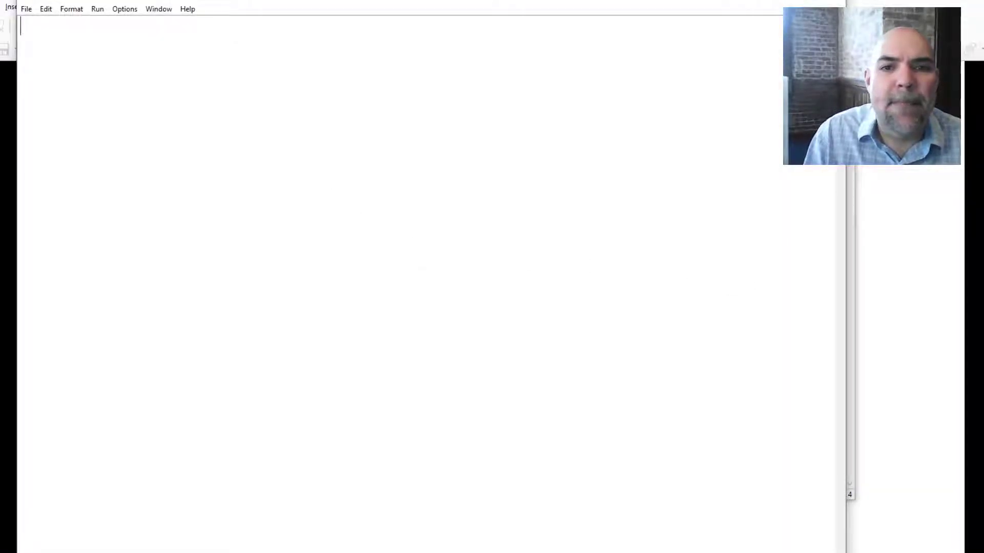
drag(558, 1, 560, 29)
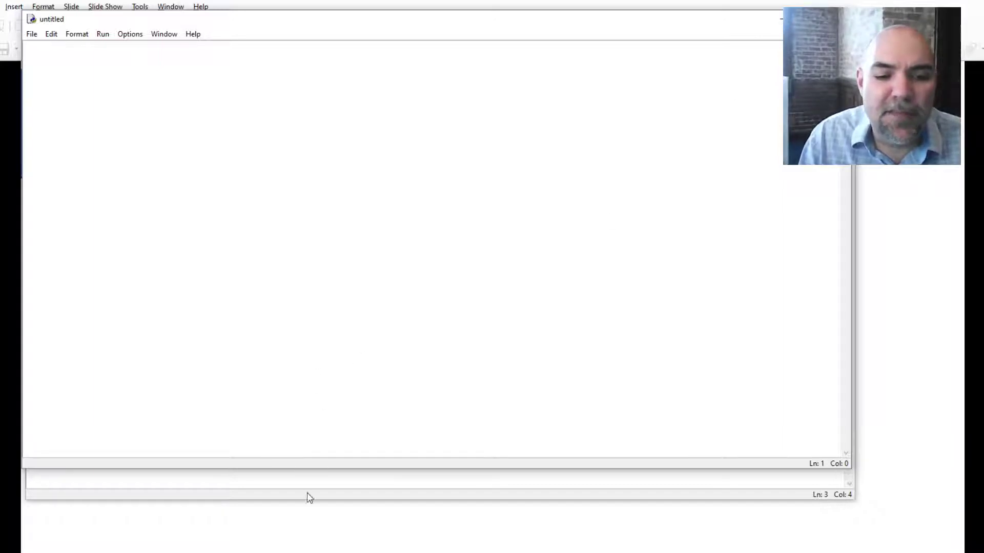
Switch to the Walking folder in File Explorer, reposition its window, and examine the walking sprite frames and their image dimensions
click(307, 552)
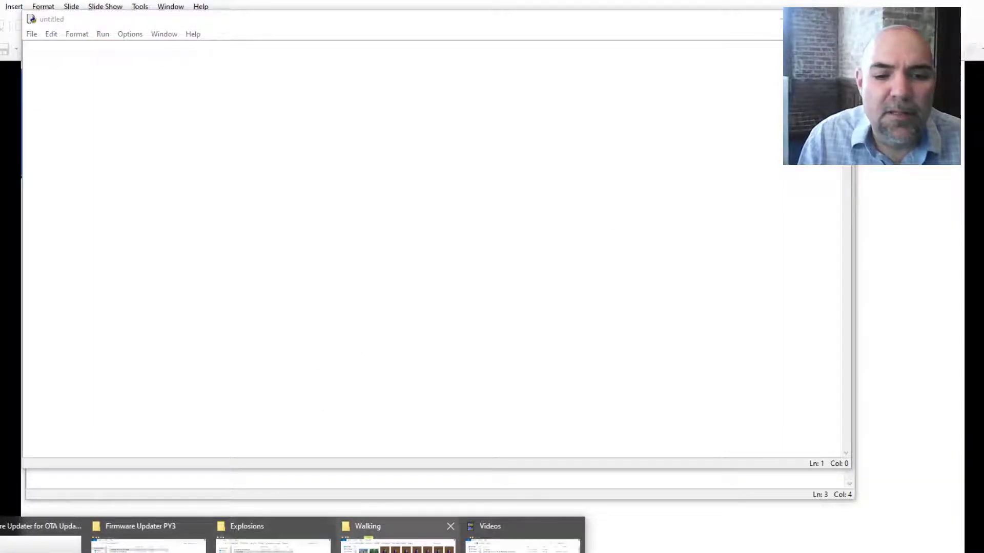
click(397, 543)
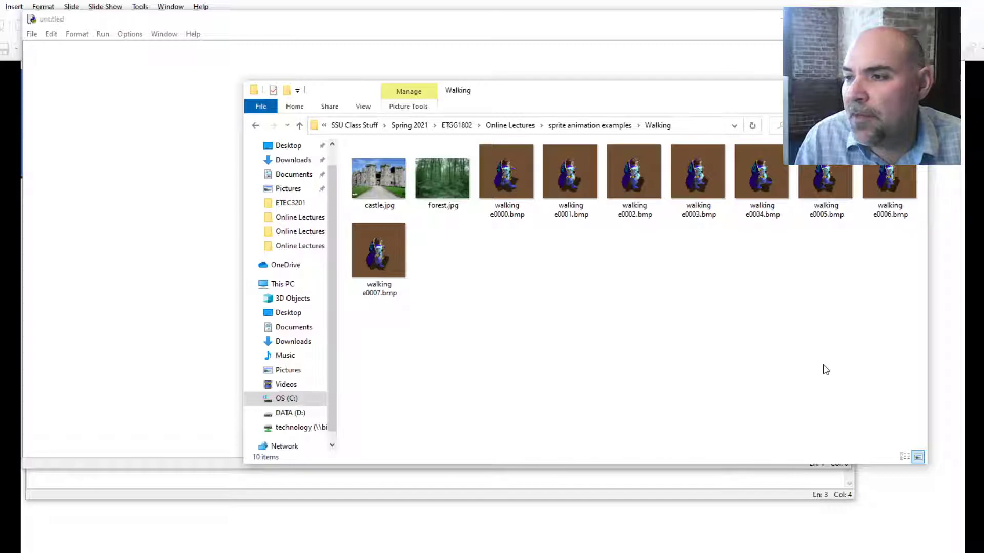
drag(717, 93, 583, 117)
mouse_move(372, 210)
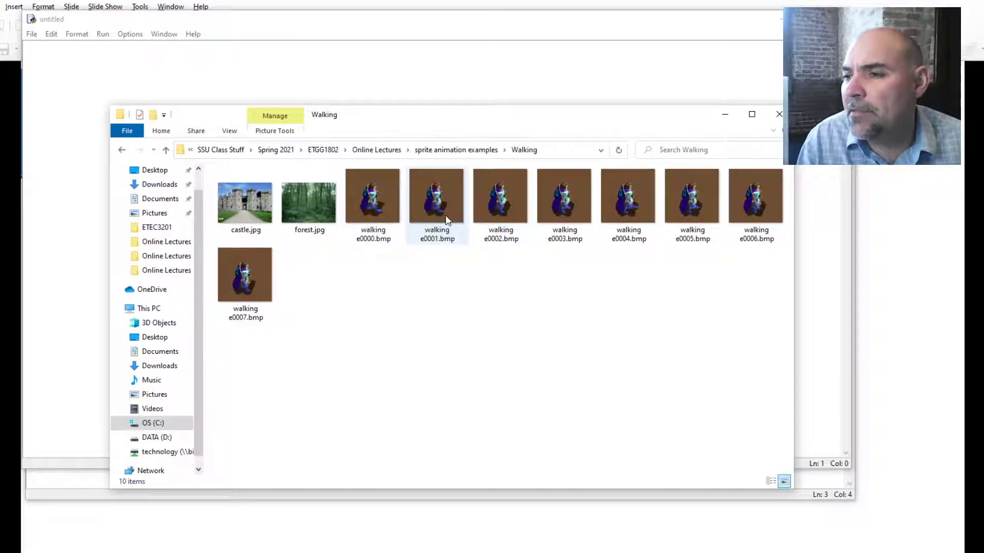
mouse_move(461, 218)
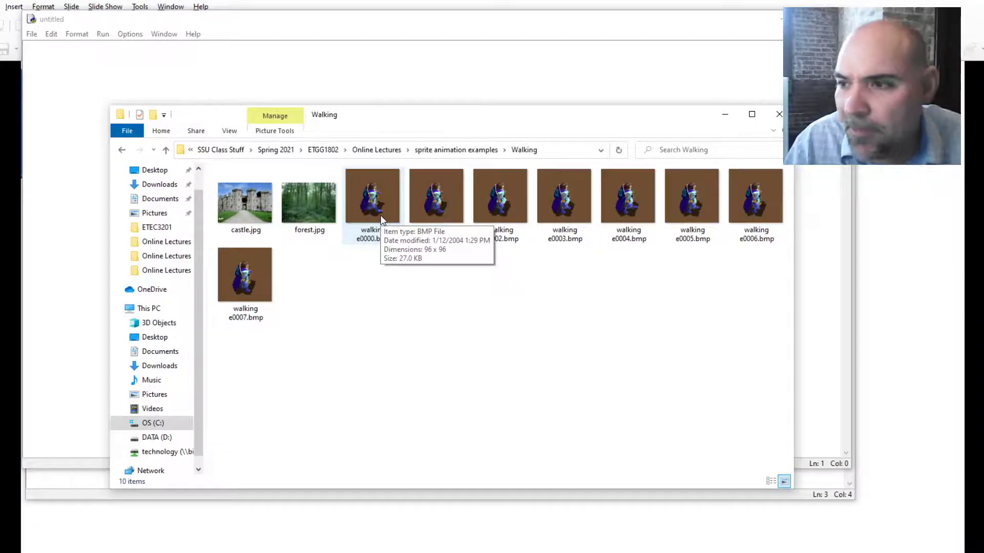
drag(412, 123, 386, 68)
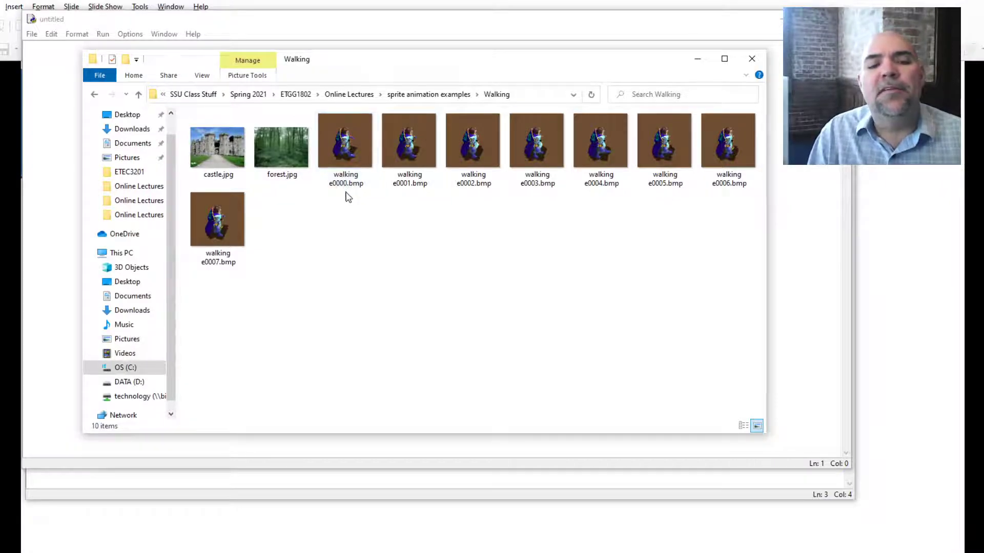
mouse_move(335, 188)
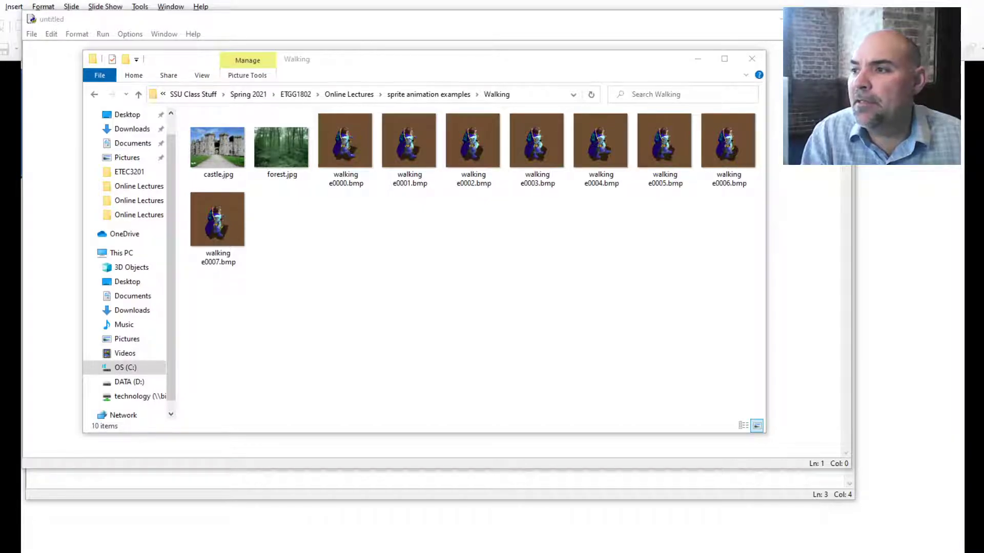
Switch to the browser showing Reiner's Tilesets and open its 2D Graphics page, then the 2D Humans page
key(alt+Tab)
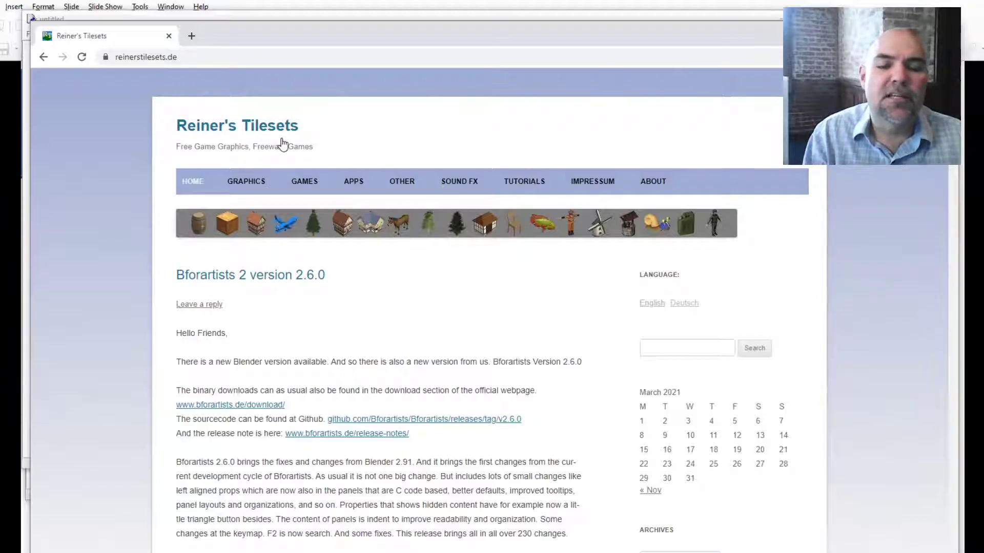
mouse_move(251, 194)
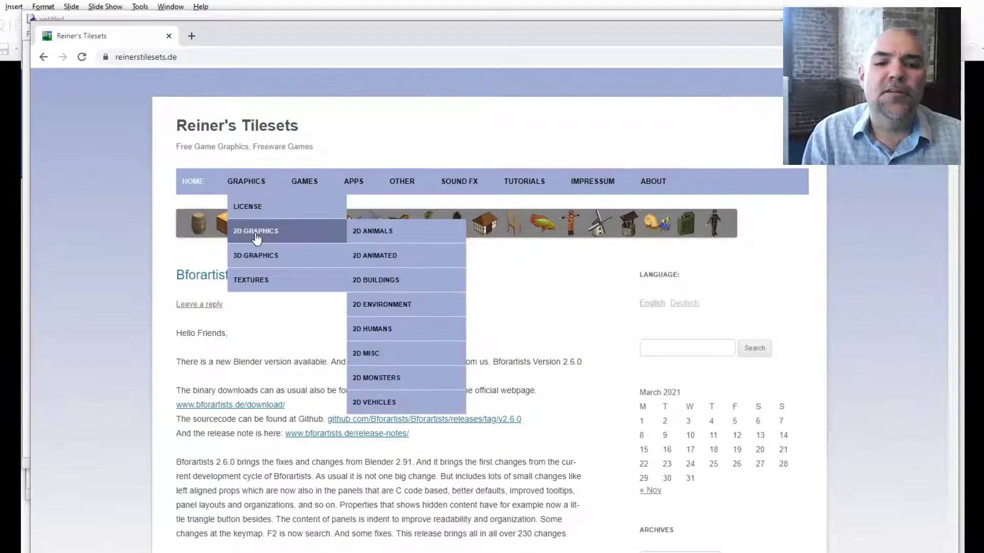
mouse_move(264, 234)
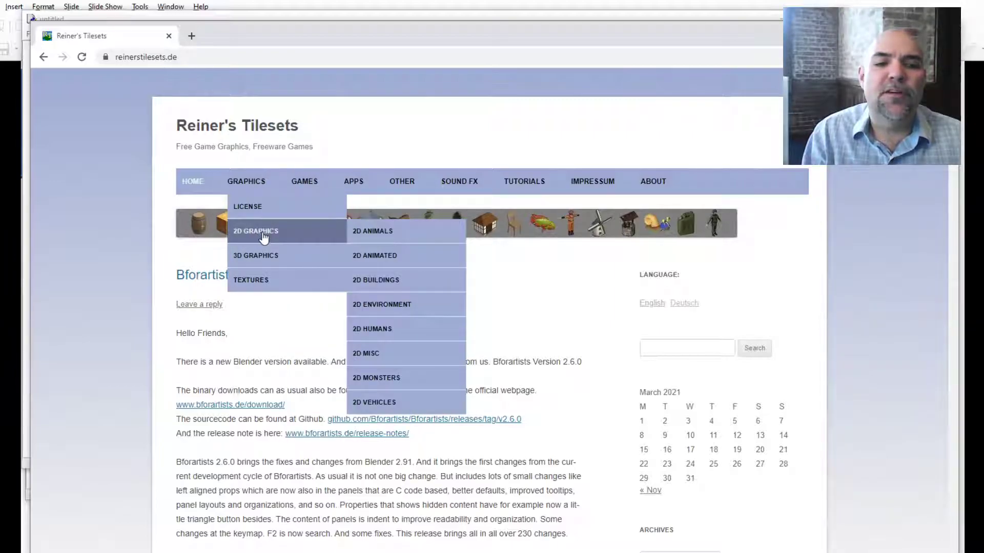
click(263, 234)
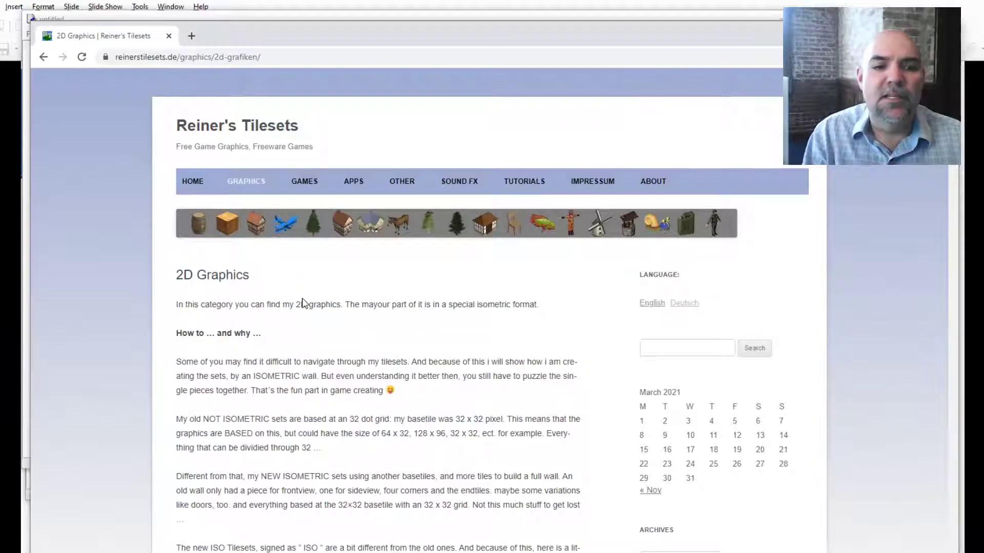
mouse_move(258, 236)
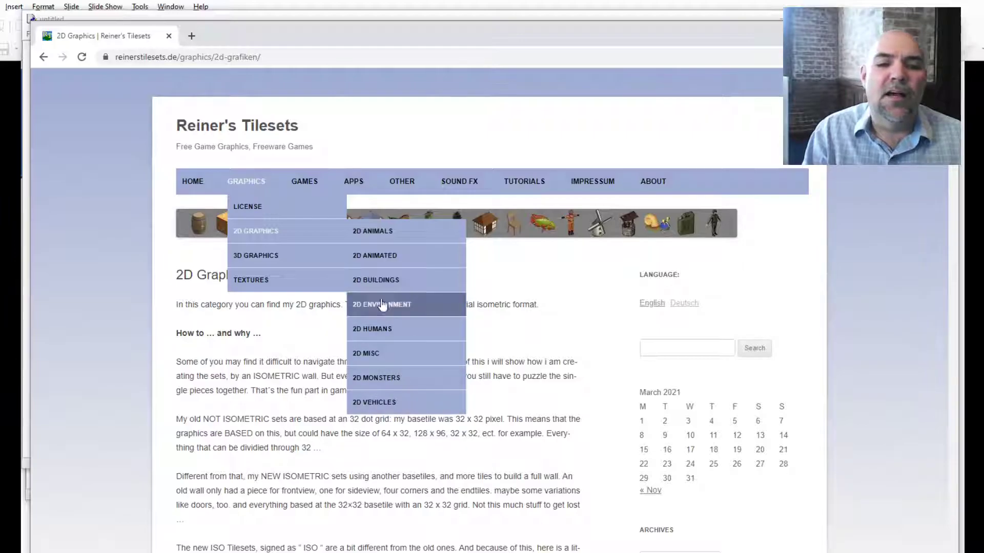
click(383, 332)
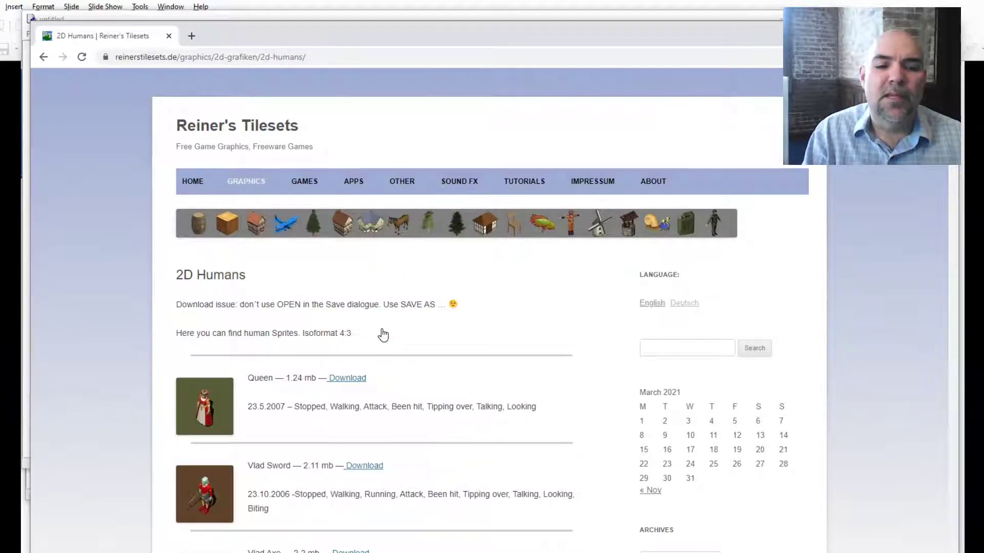
Browse the 2D Humans sprite list at an enlarged zoom, examining the characters and their available animations, and return near the list's start
scroll(388, 357, down, 2)
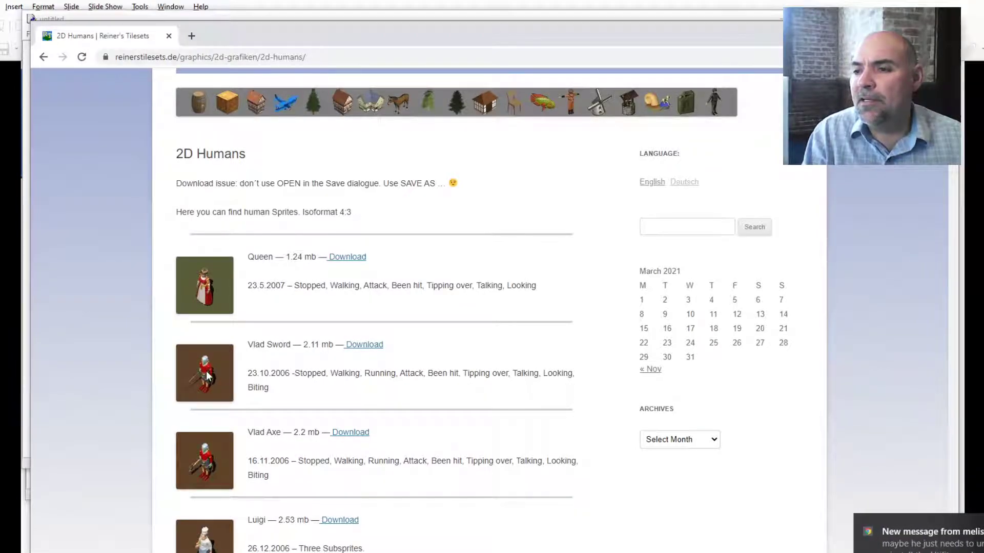
scroll(207, 377, down, 1)
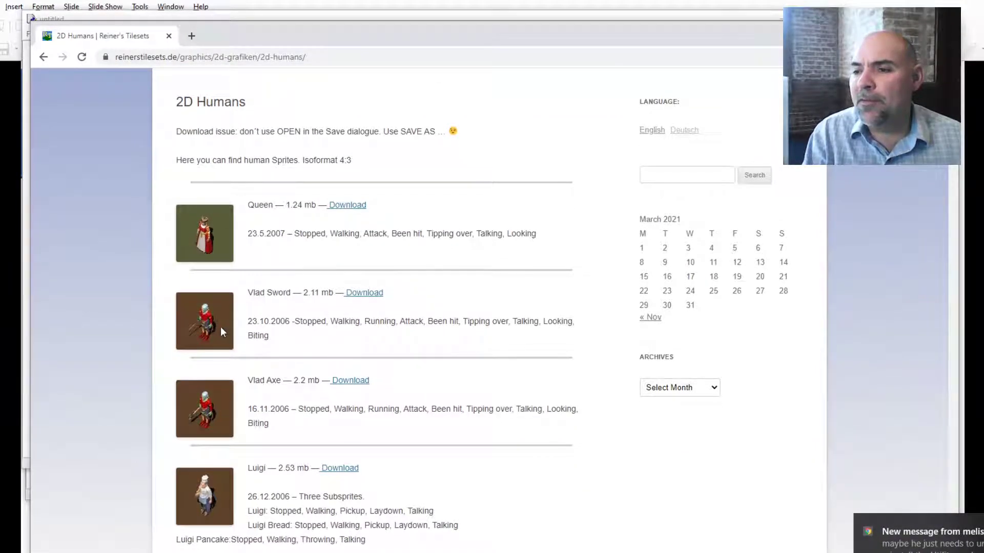
scroll(305, 383, down, 2)
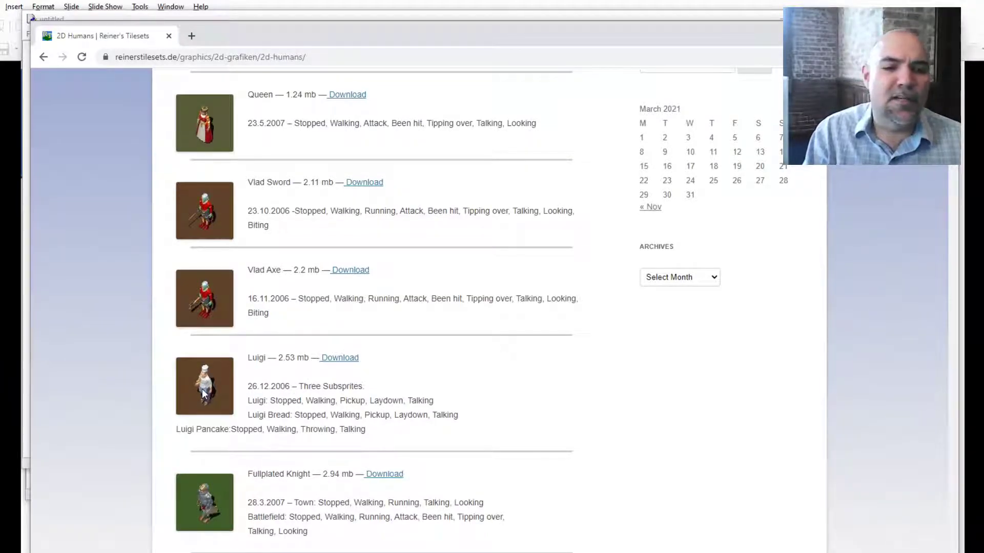
scroll(217, 393, down, 6)
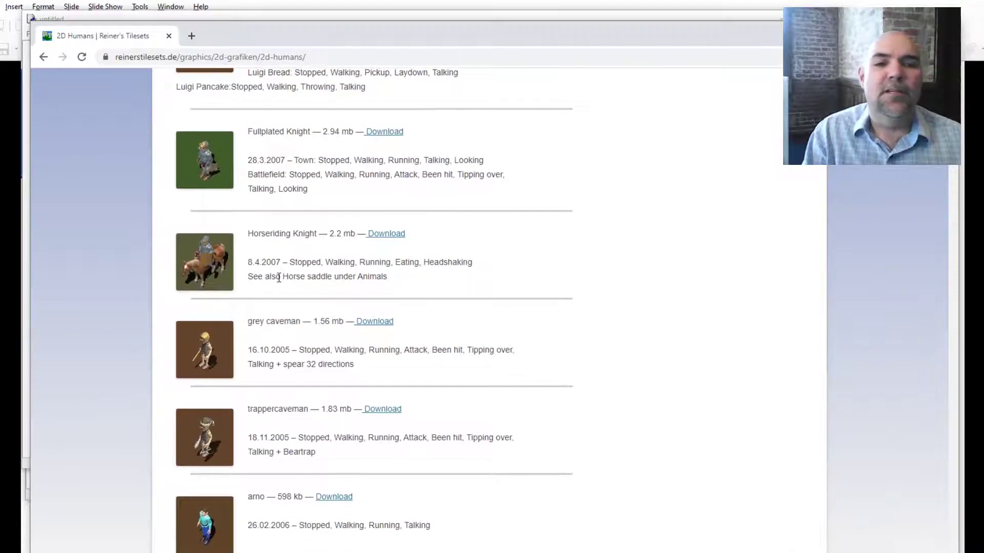
ctrl+scroll(278, 278, up, 4)
scroll(279, 277, up, 3)
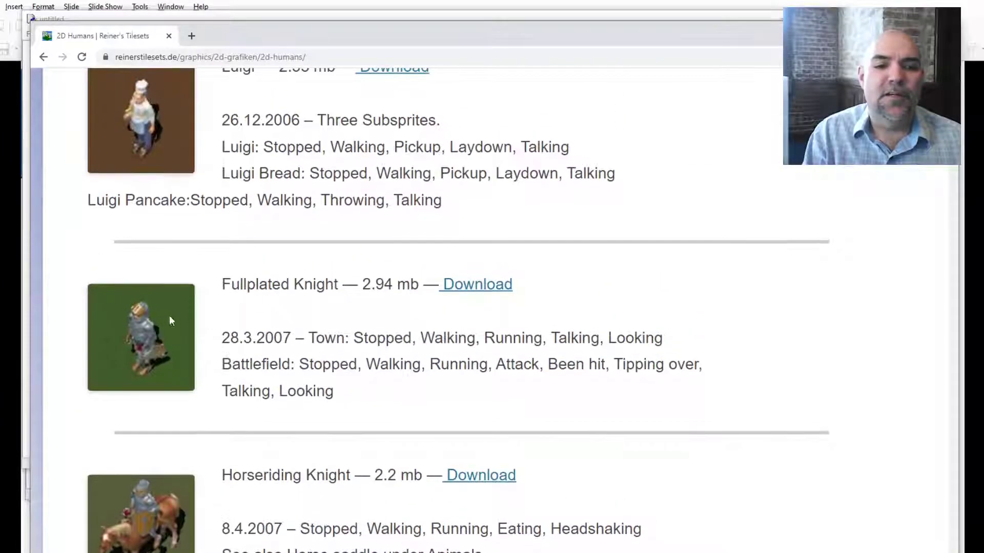
scroll(134, 348, down, 1)
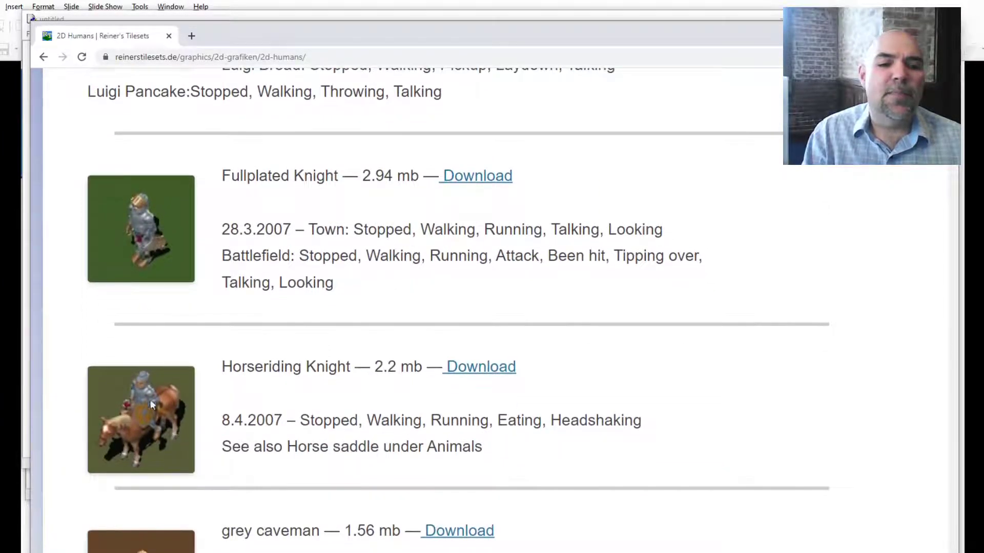
scroll(146, 419, down, 3)
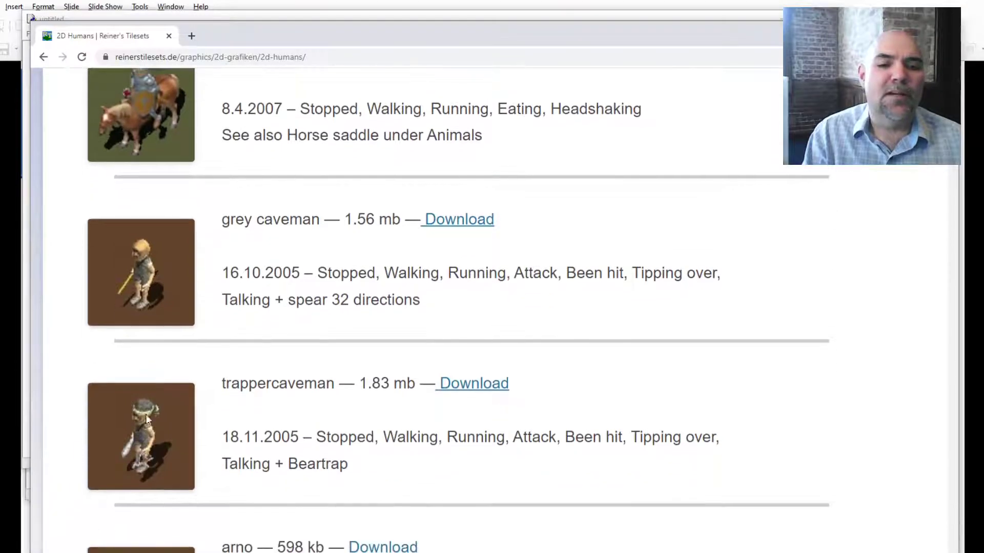
scroll(147, 452, down, 11)
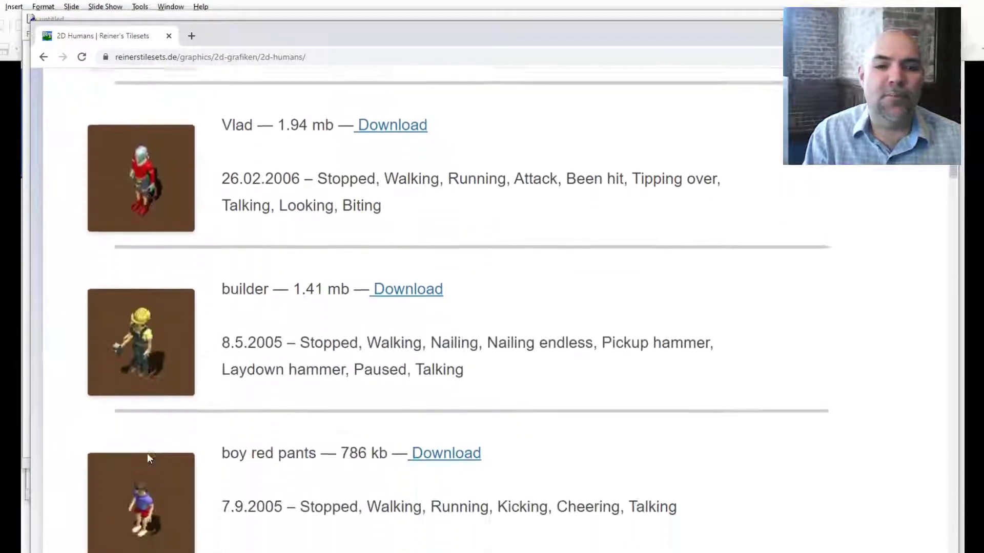
scroll(149, 457, up, 2)
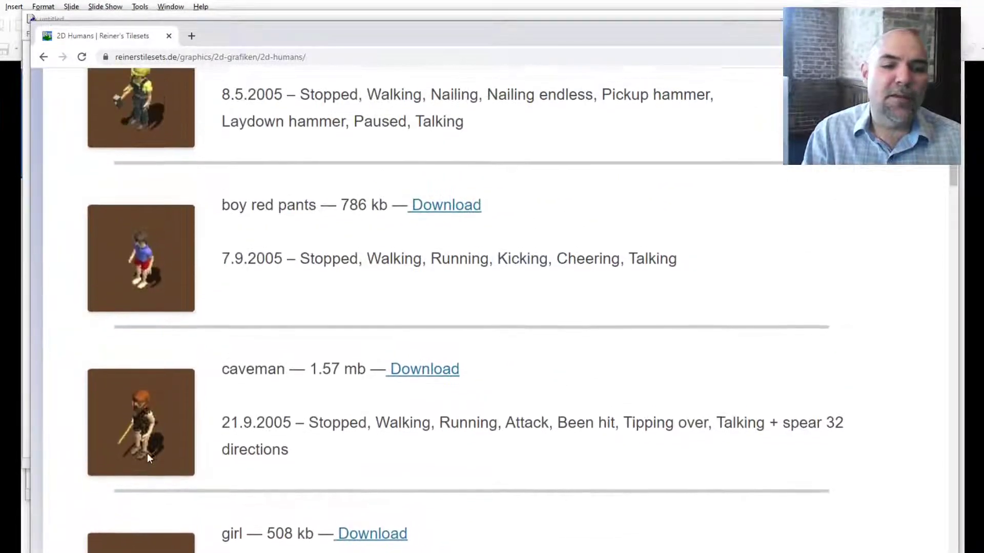
scroll(148, 458, down, 6)
scroll(148, 457, down, 3)
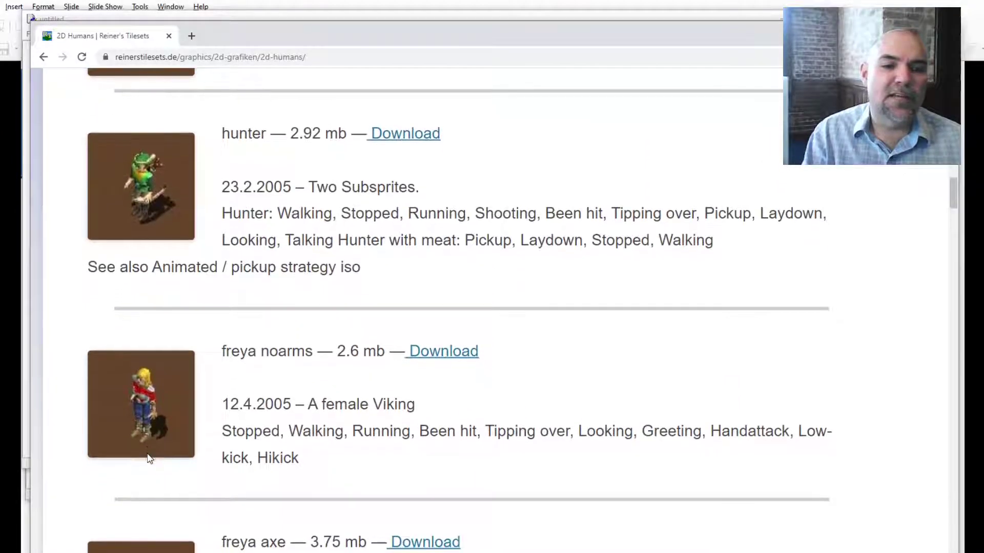
scroll(149, 459, down, 6)
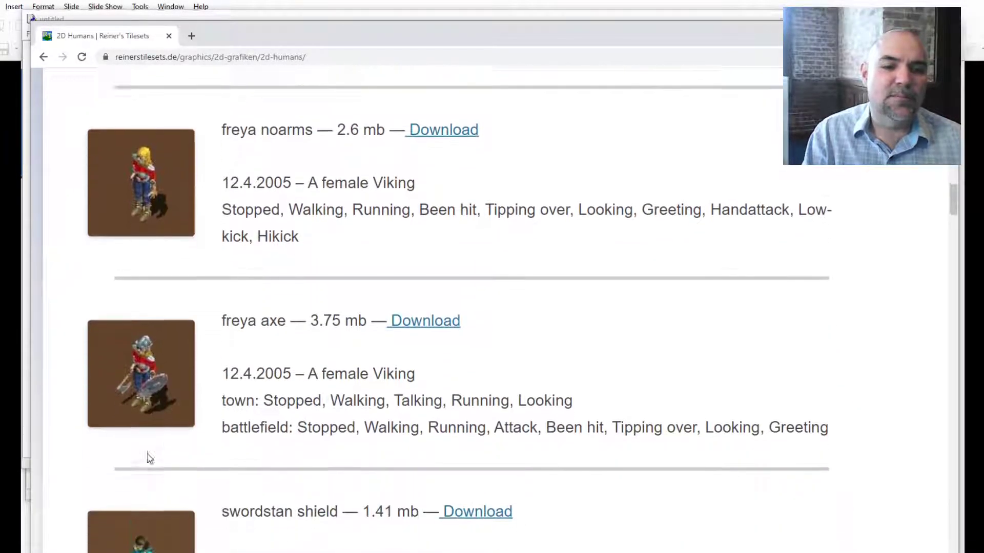
scroll(148, 457, down, 11)
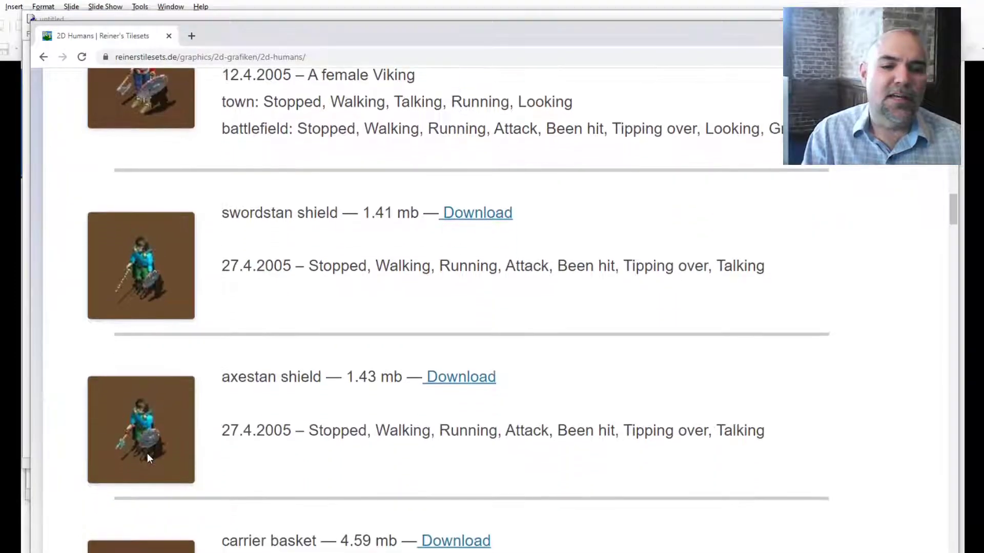
scroll(148, 458, down, 18)
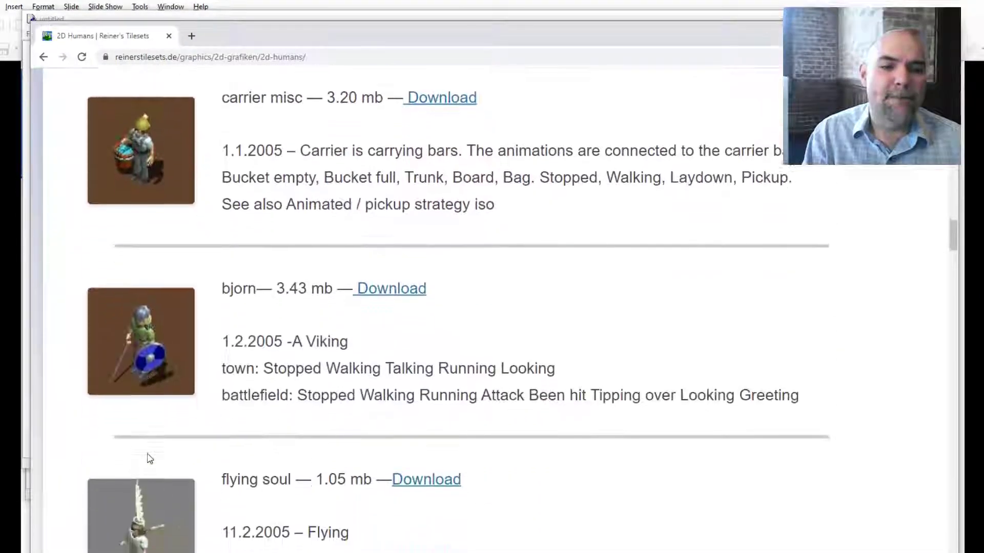
scroll(148, 457, down, 17)
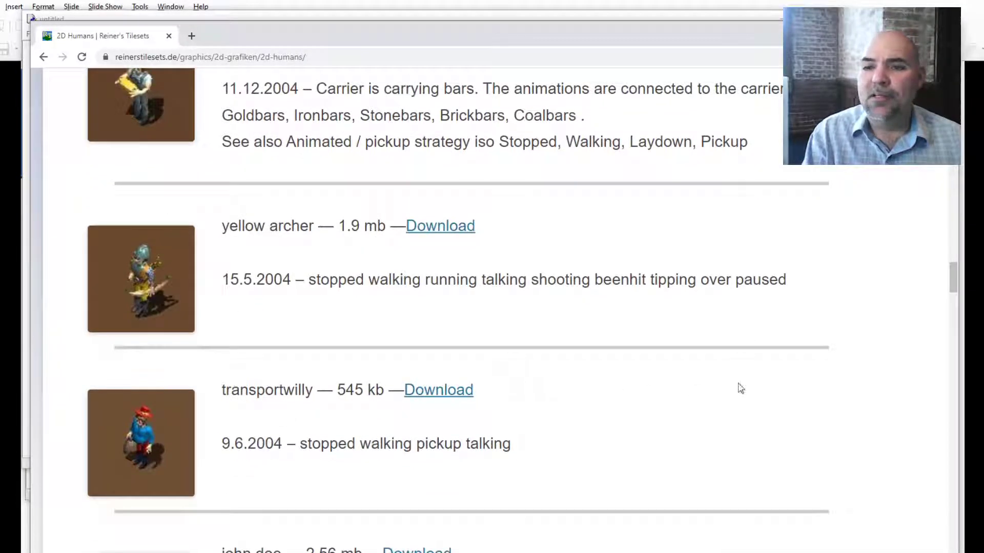
drag(950, 280, 972, 3)
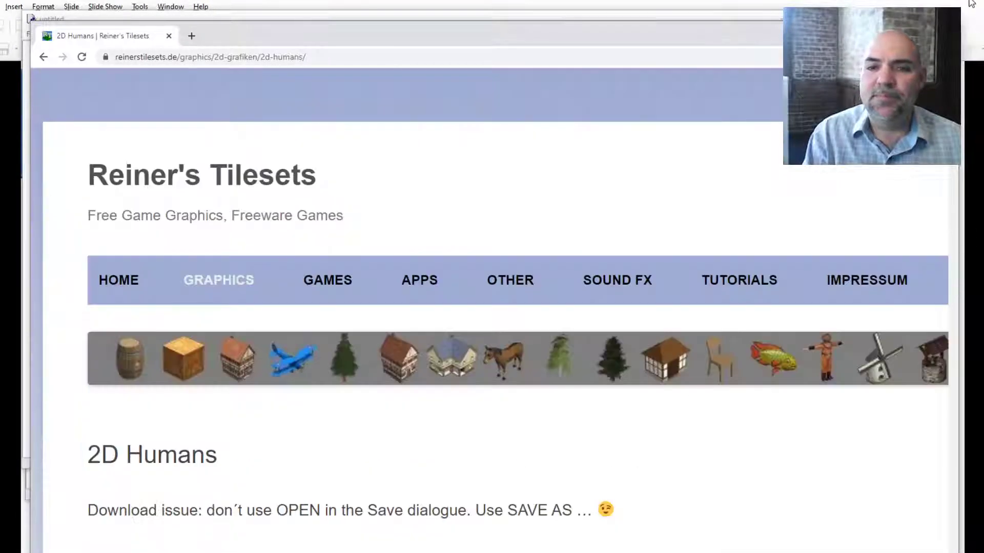
drag(962, 42, 961, 120)
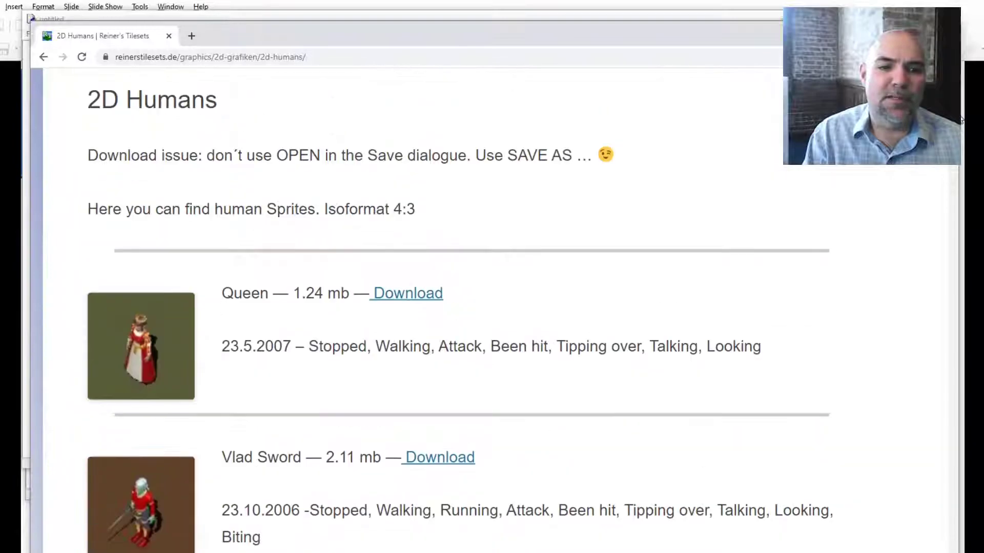
Find the Fullplated Knight in the 2D Humans sprite list and try to download its sprite archive
scroll(395, 472, down, 10)
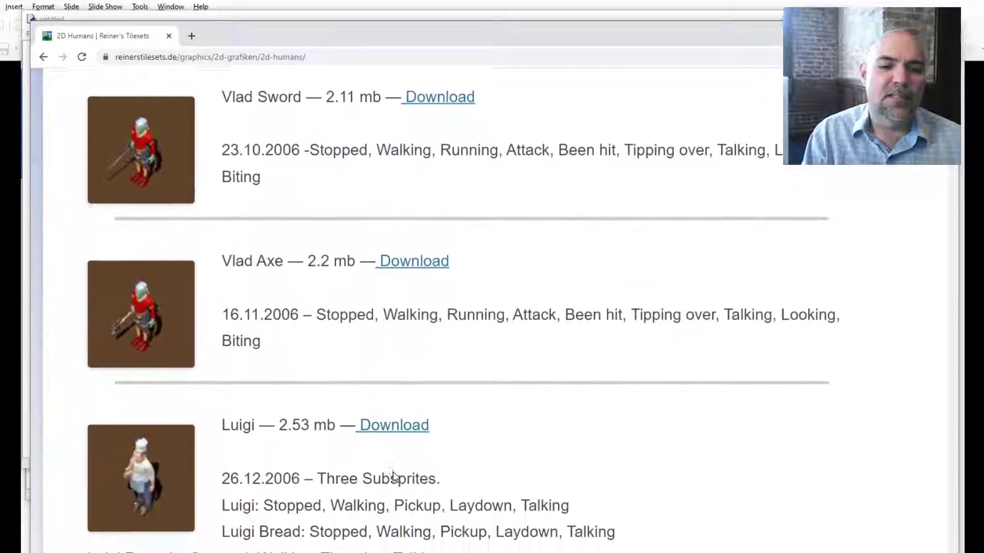
scroll(393, 471, down, 7)
scroll(308, 226, up, 1)
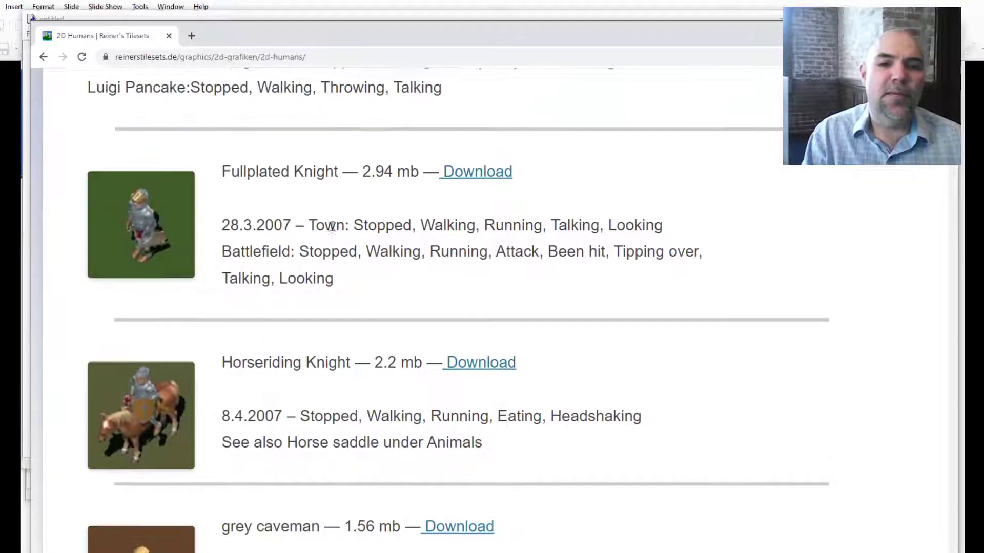
click(460, 183)
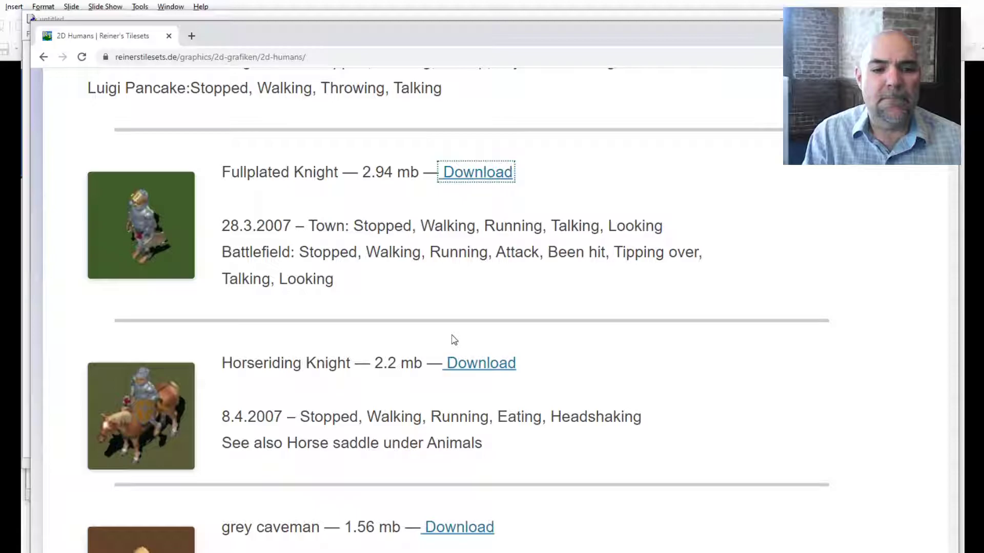
Reset the page zoom to 100% and try the Fullplated Knight download again, dismissing the link options
key(ctrl+0)
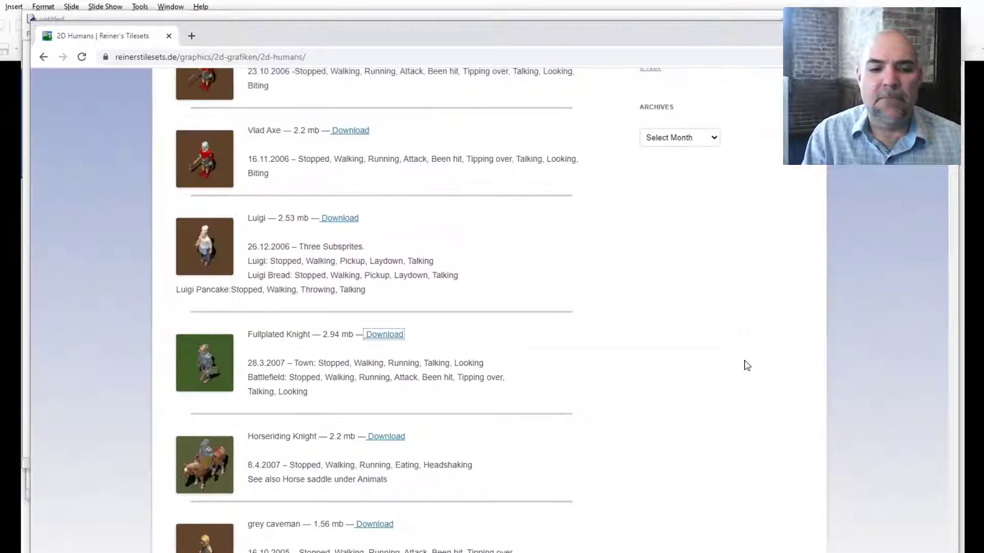
scroll(397, 241, up, 3)
scroll(394, 190, up, 1)
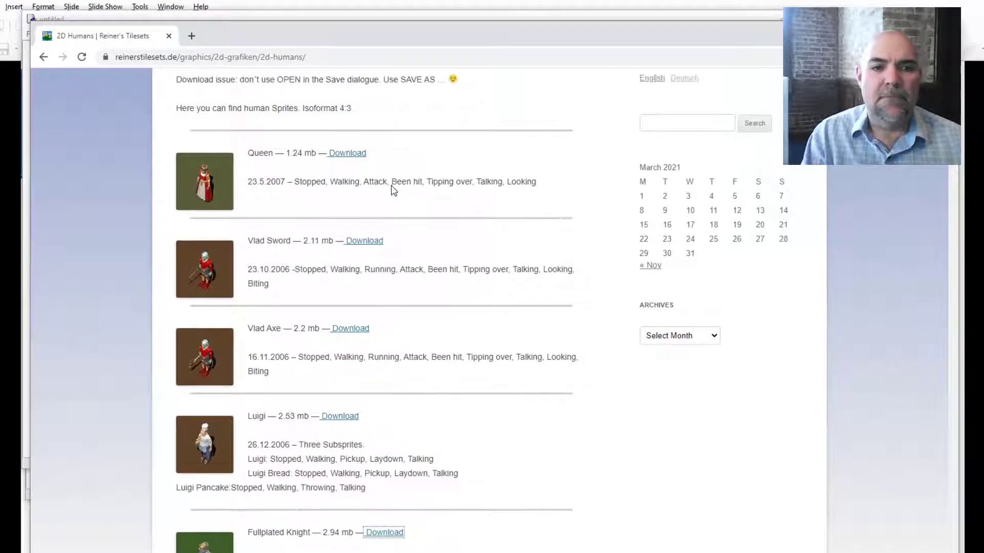
scroll(393, 188, up, 2)
scroll(391, 185, down, 5)
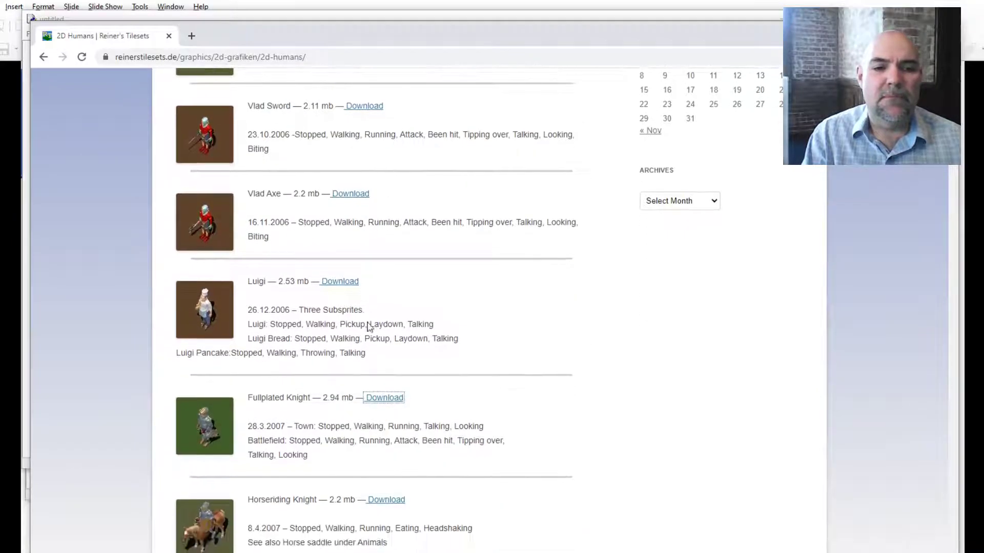
click(377, 399)
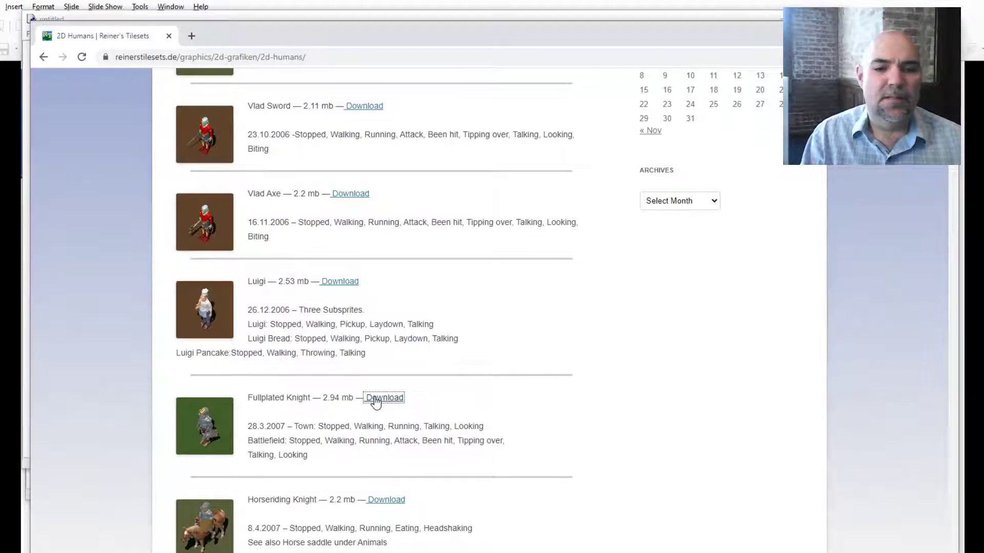
right_click(375, 401)
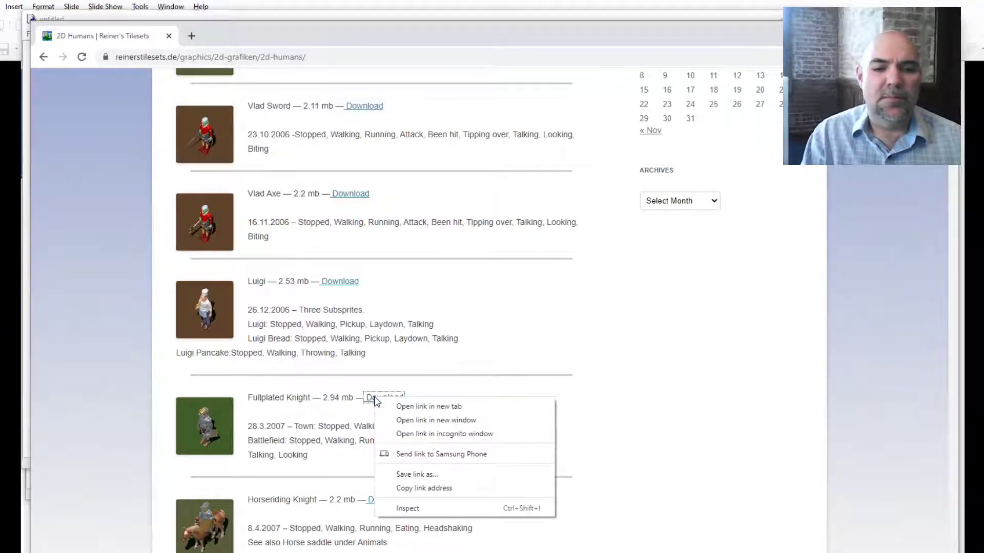
click(127, 514)
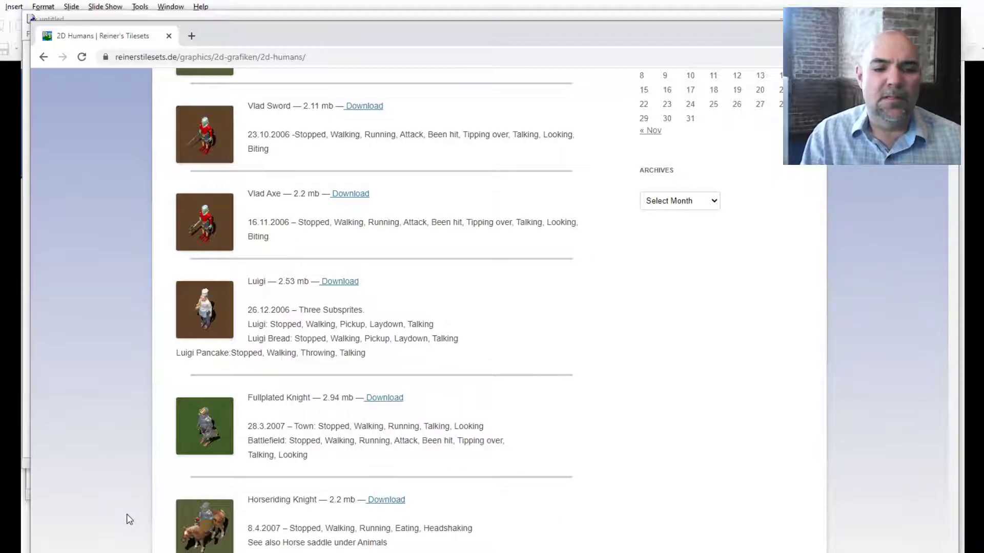
Shift the browser window slightly and try to open the Fullplated Knight download in a new tab
scroll(127, 514, down, 6)
scroll(127, 514, up, 9)
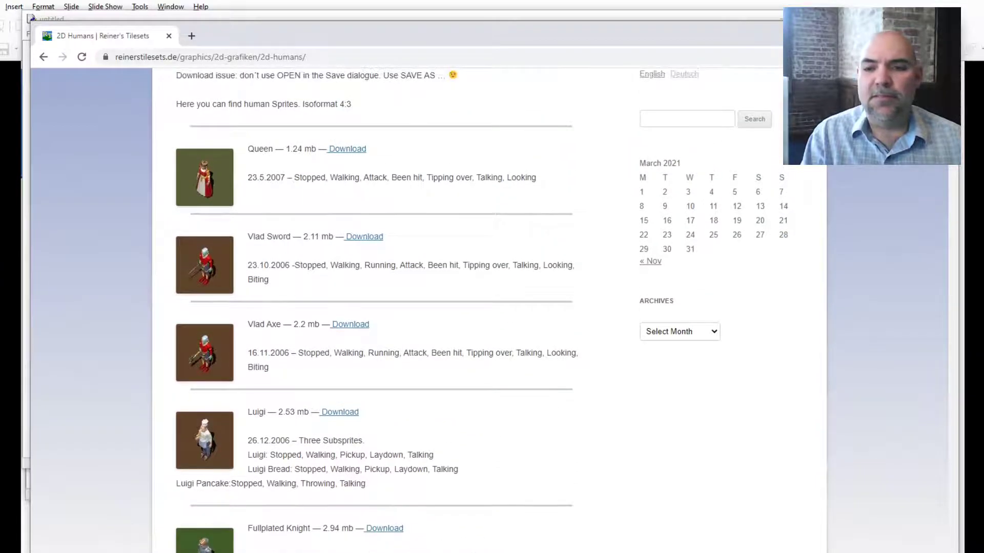
mouse_move(683, 39)
mouse_down()
mouse_move(779, 1)
mouse_move(786, 19)
mouse_move(719, 13)
mouse_move(665, 38)
mouse_up()
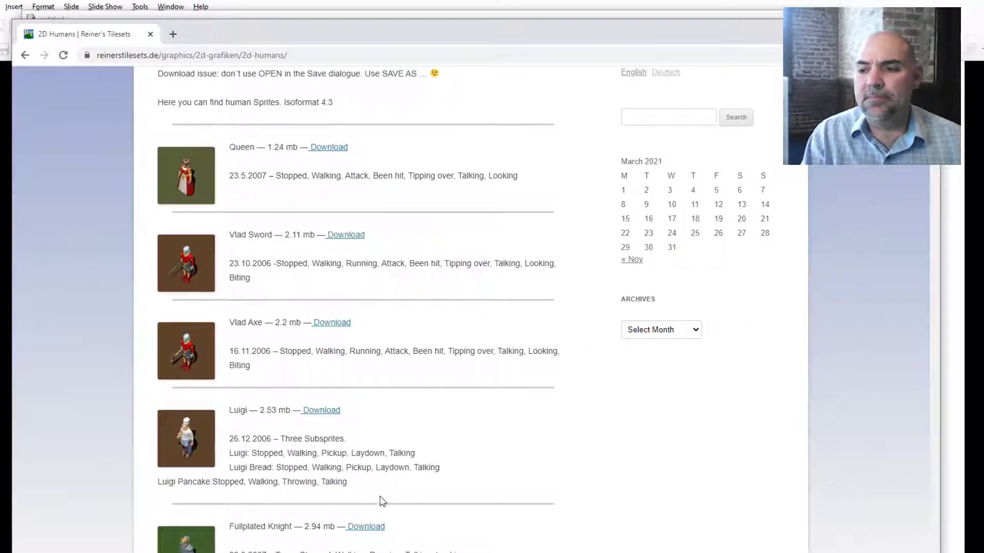
click(372, 532)
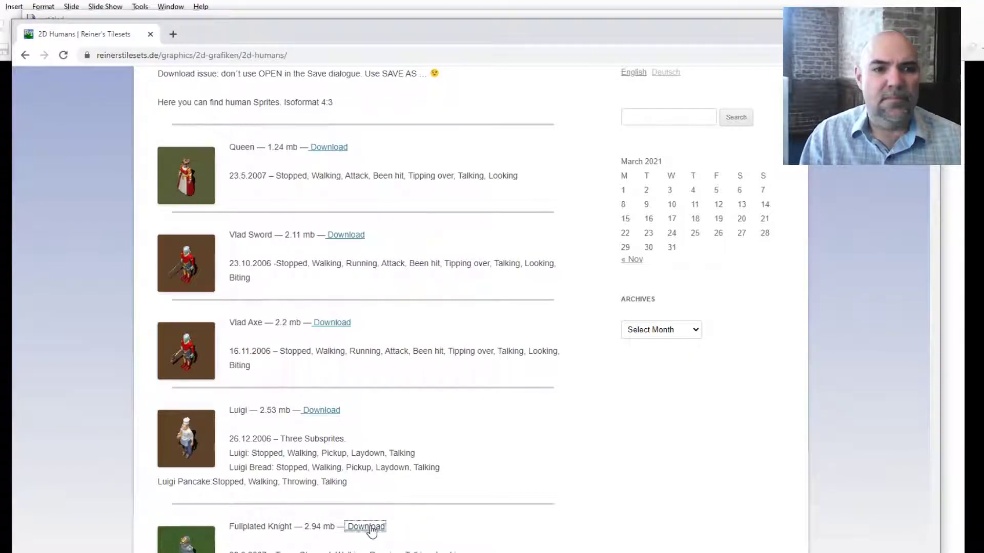
right_click(371, 529)
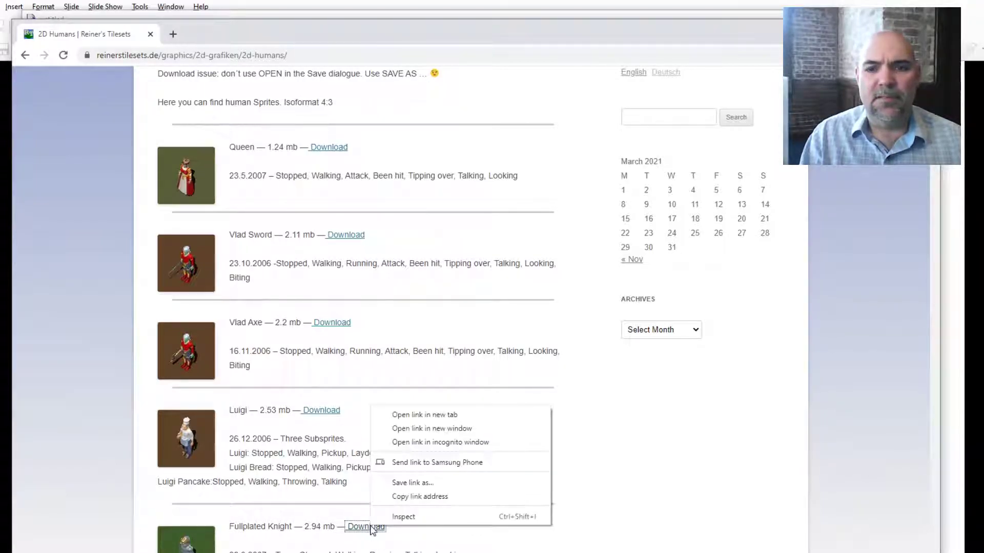
click(435, 416)
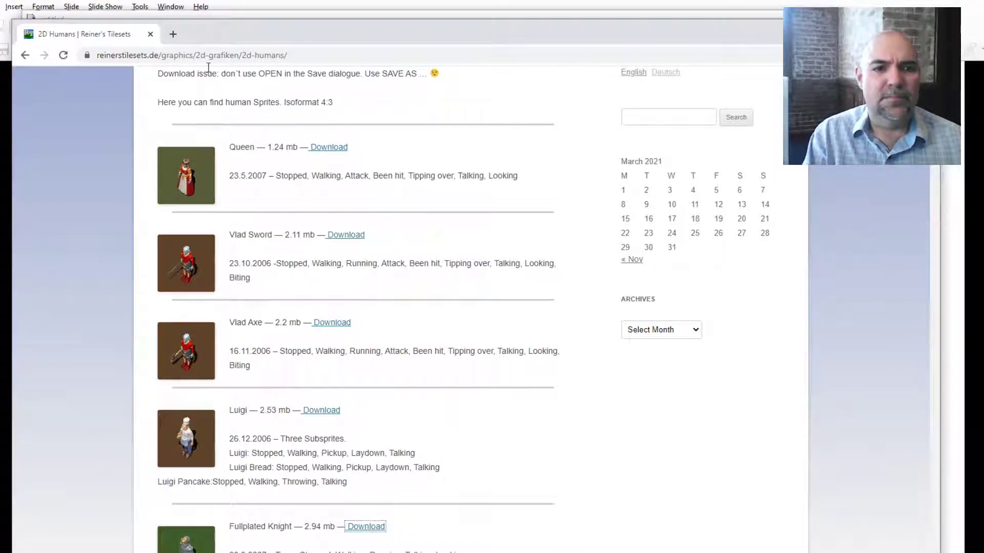
Try to download the Luigi and arno sprite archives from the 2D Humans list
click(326, 416)
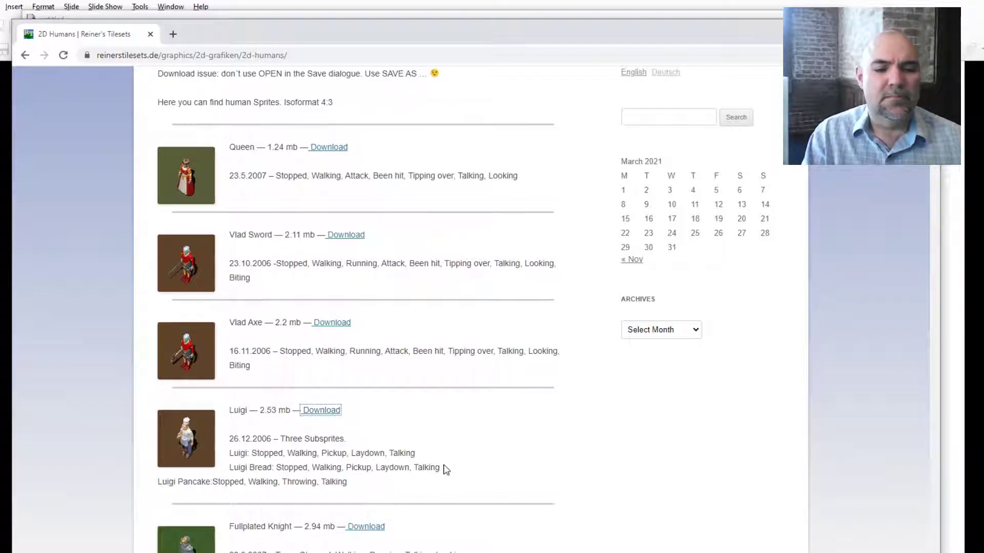
scroll(444, 469, down, 4)
scroll(444, 469, down, 10)
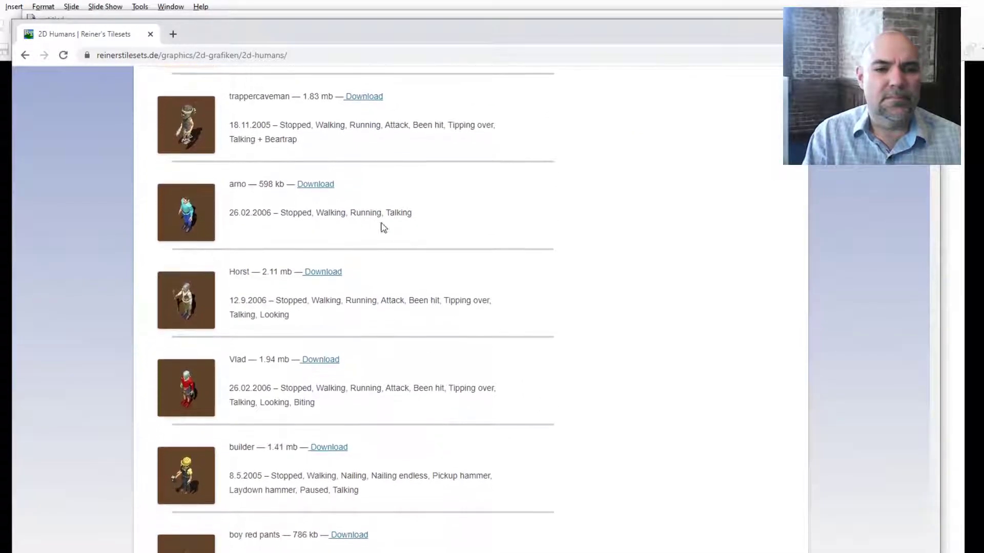
click(310, 191)
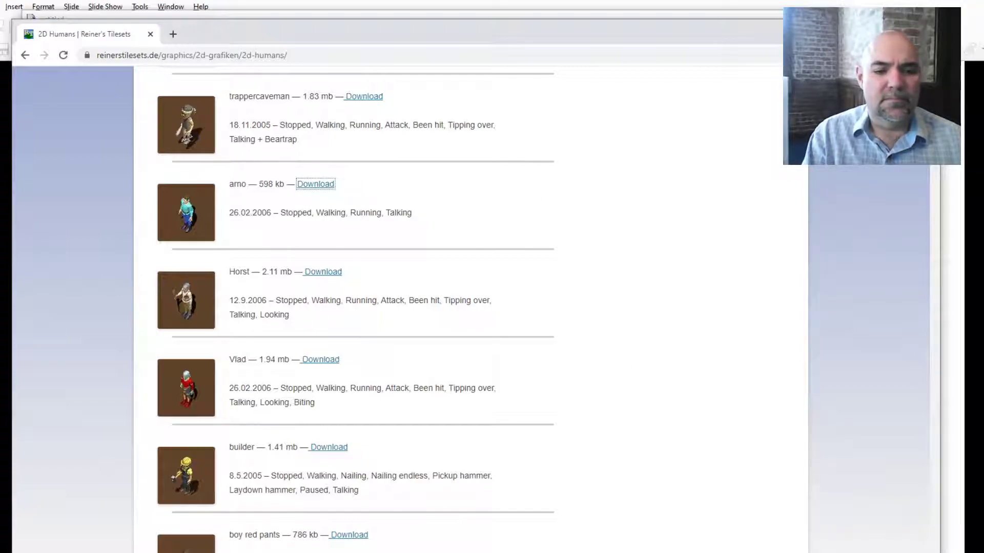
Check the Downloads folder in File Explorer for the sprite archives, then return to the 2D Humans page in the browser
click(445, 552)
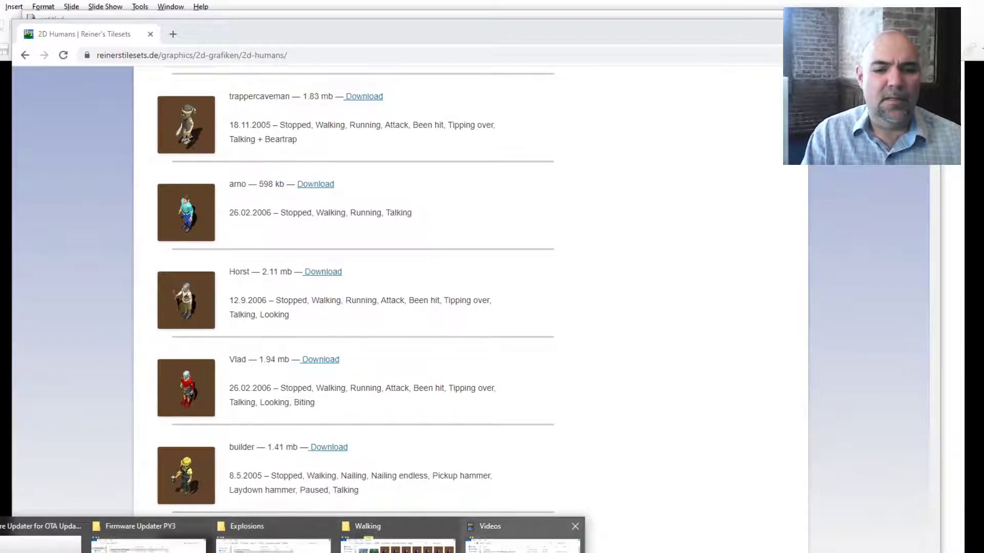
click(523, 538)
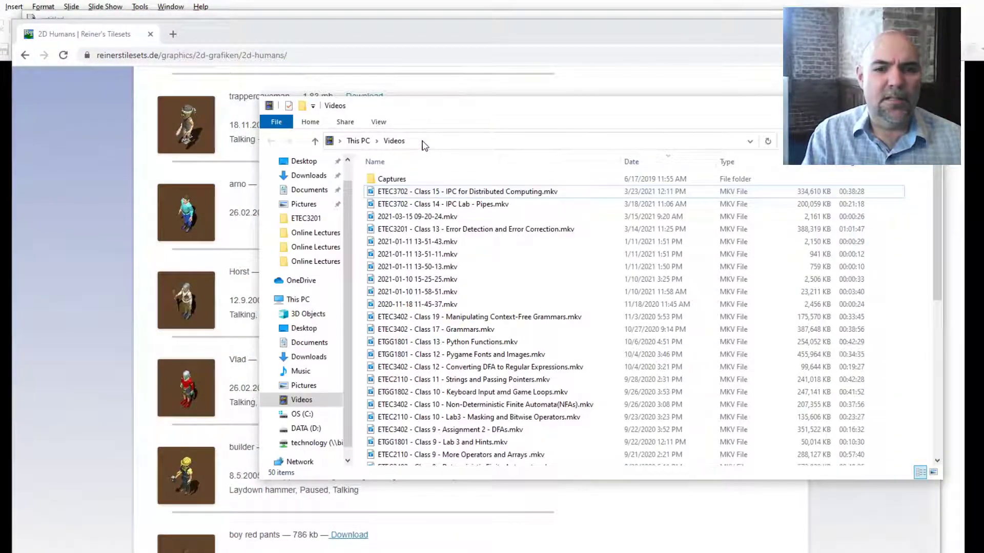
click(309, 176)
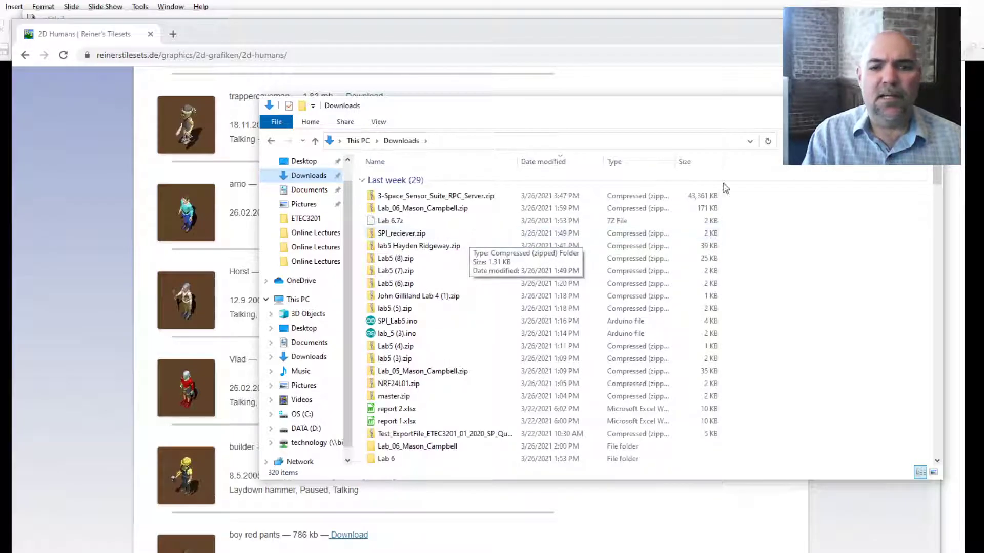
click(883, 105)
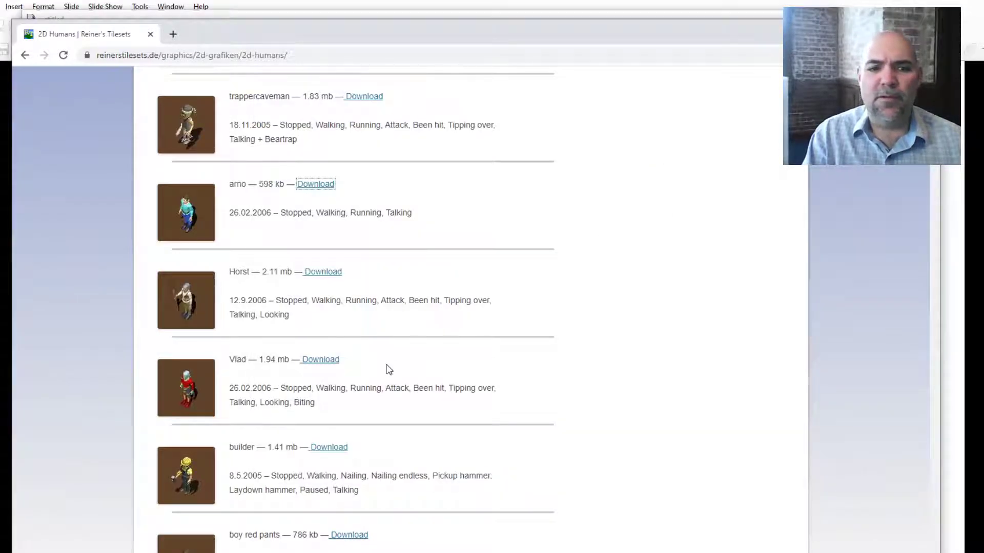
Reposition the browser window and retry the arno sprite download, dismissing the link options
scroll(387, 369, up, 15)
scroll(388, 369, down, 15)
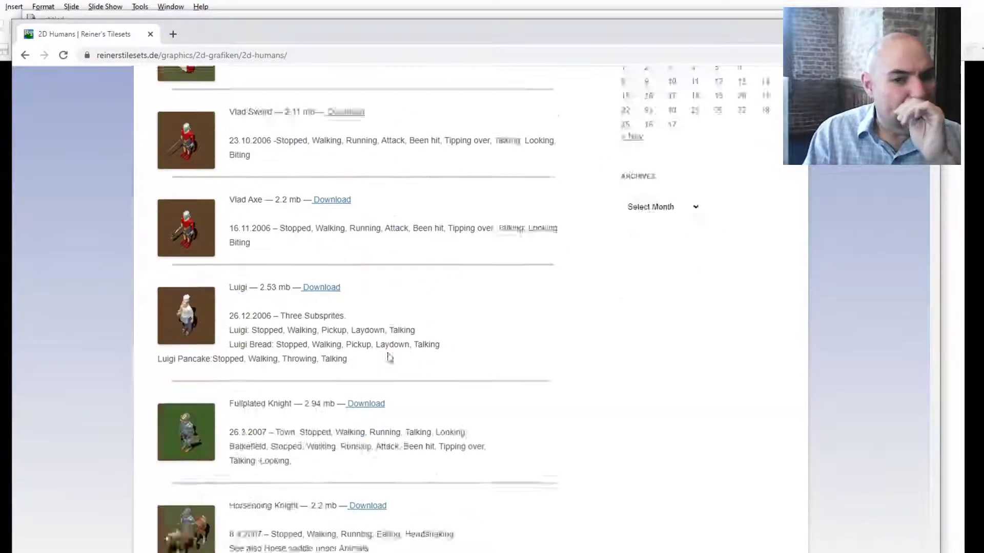
scroll(388, 357, down, 1)
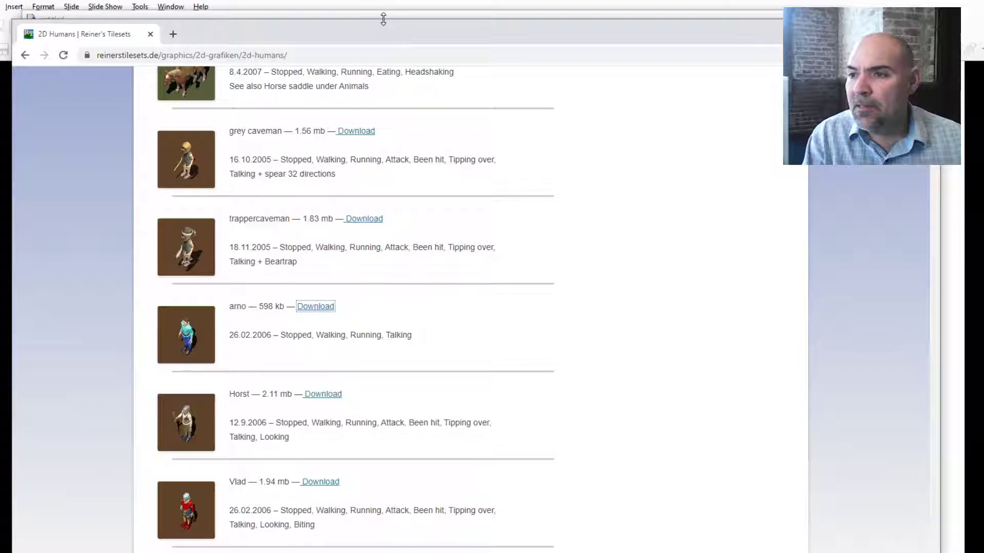
mouse_move(384, 19)
mouse_down()
mouse_move(383, 106)
mouse_move(385, 2)
mouse_move(394, 23)
mouse_up()
click(331, 306)
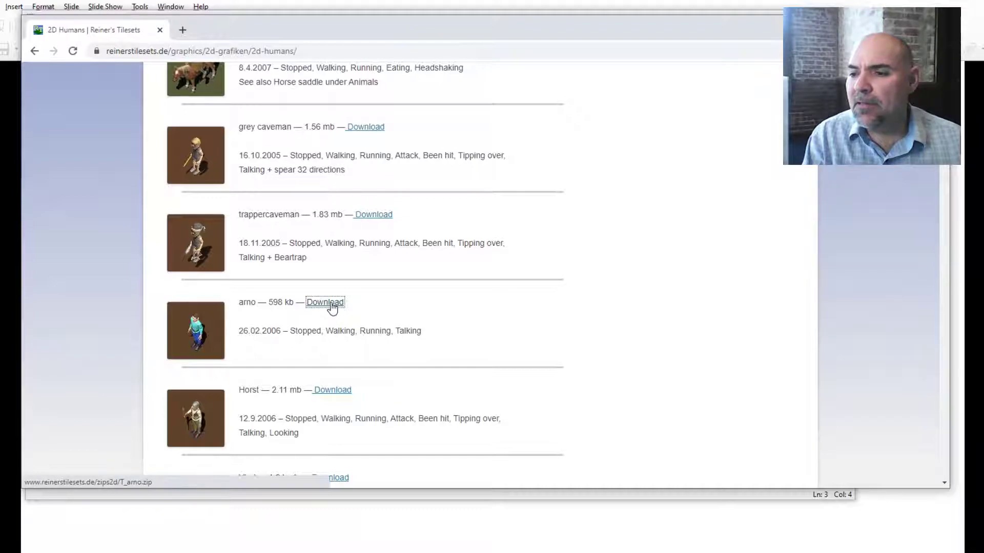
right_click(332, 306)
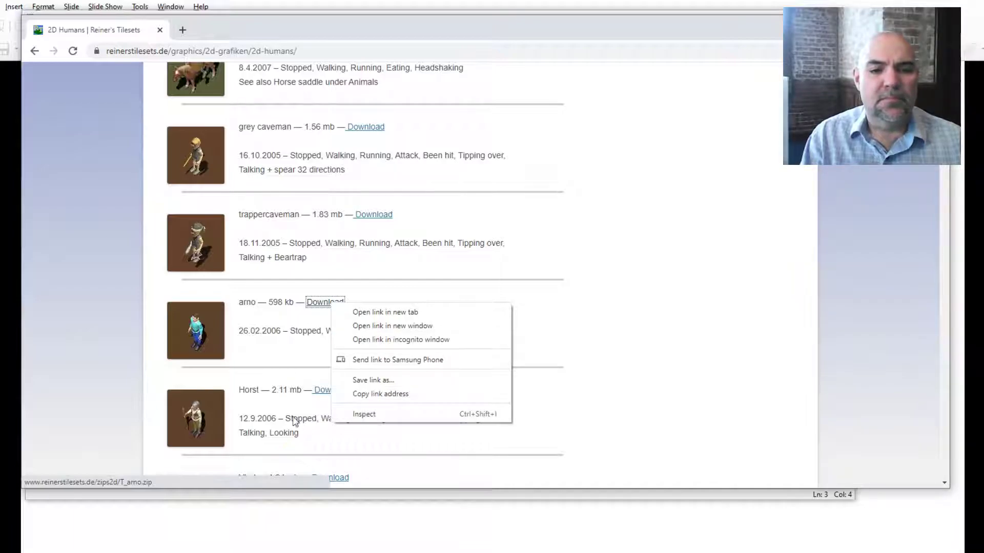
click(274, 406)
Try to download the caveman club sprite archive, and open and dismiss the browser's profile and main menus
scroll(274, 406, down, 10)
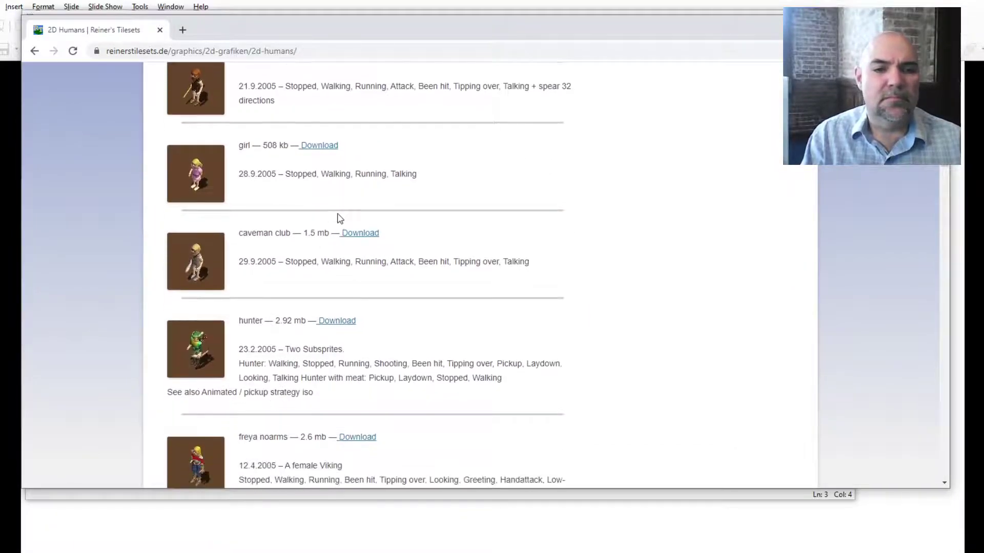
click(355, 234)
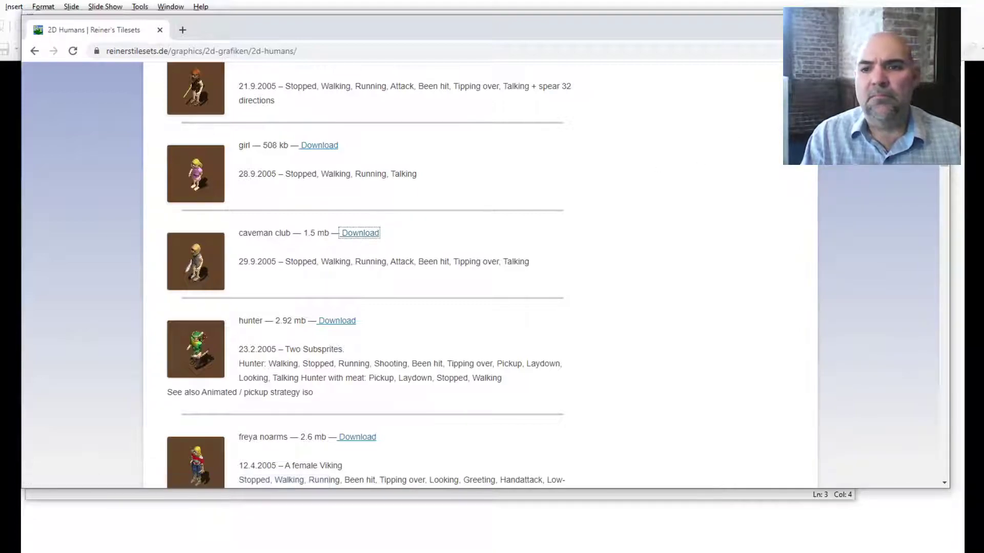
click(882, 50)
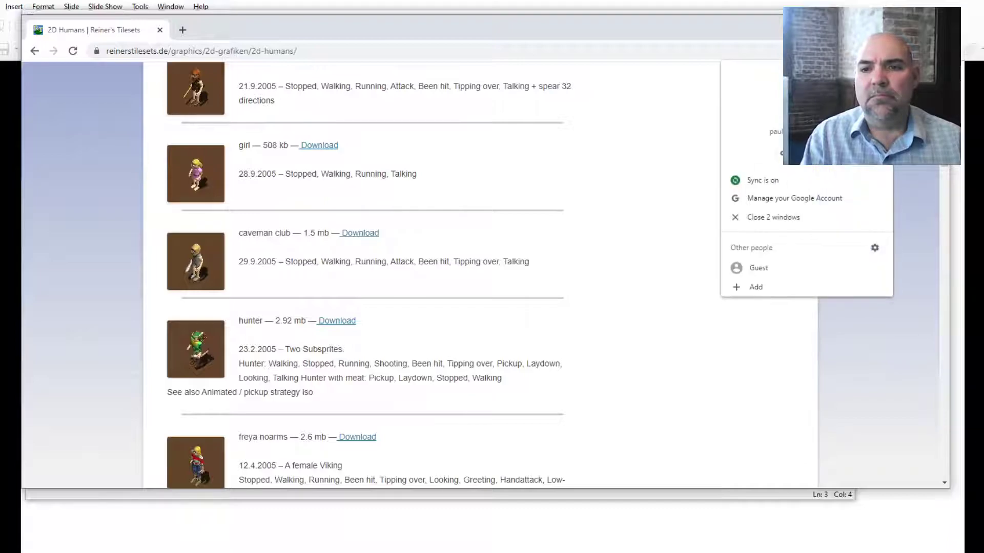
key(alt+f)
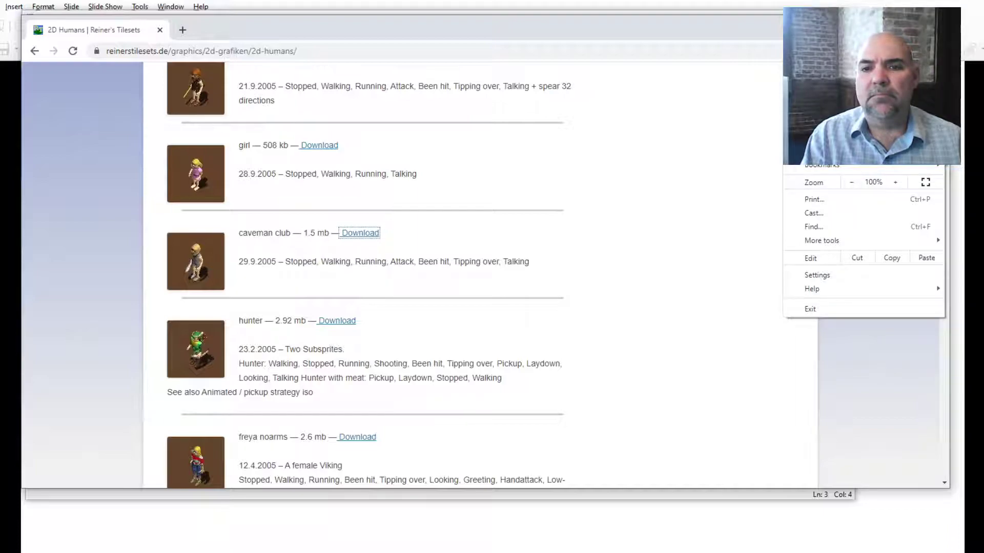
key(Escape)
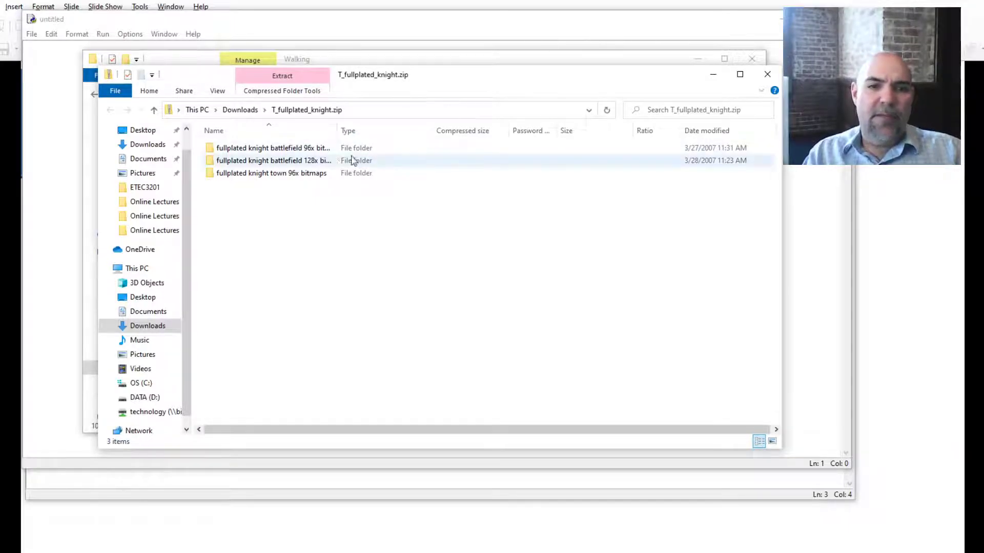
Open the "fullplated knight battlefield 128x bitmaps" folder in the archive and examine its attack, been hit, running and tipping over frames
drag(337, 131, 399, 134)
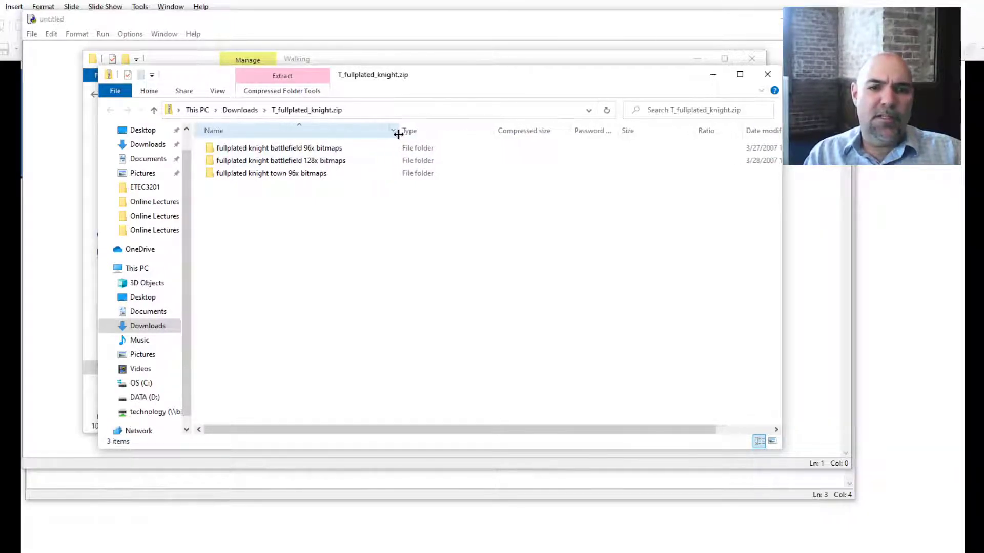
double_click(273, 162)
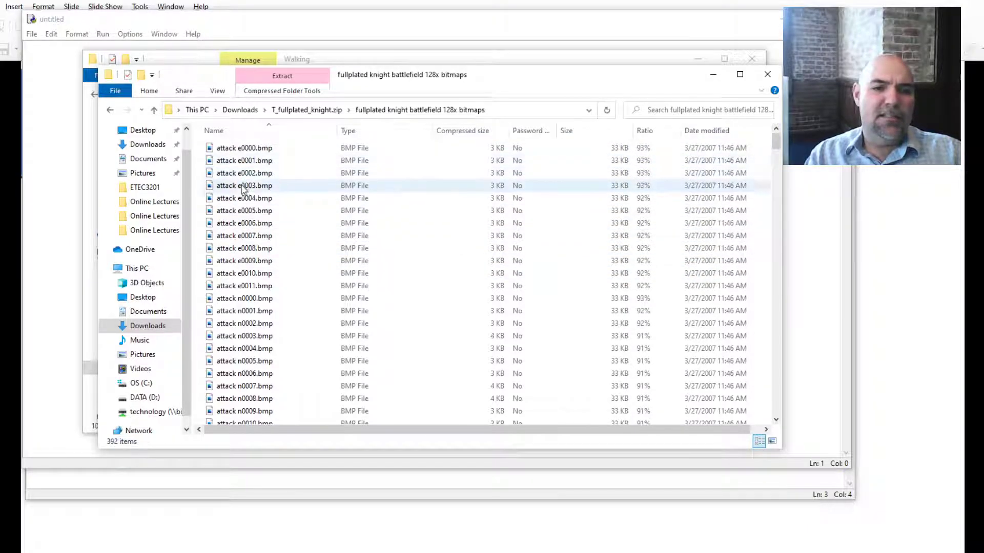
scroll(259, 304, down, 4)
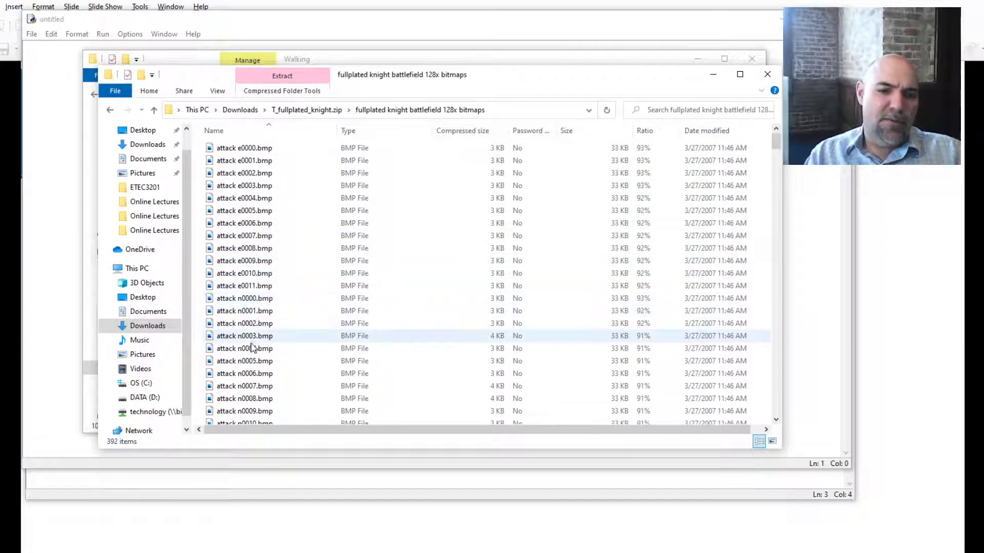
scroll(251, 390, down, 2)
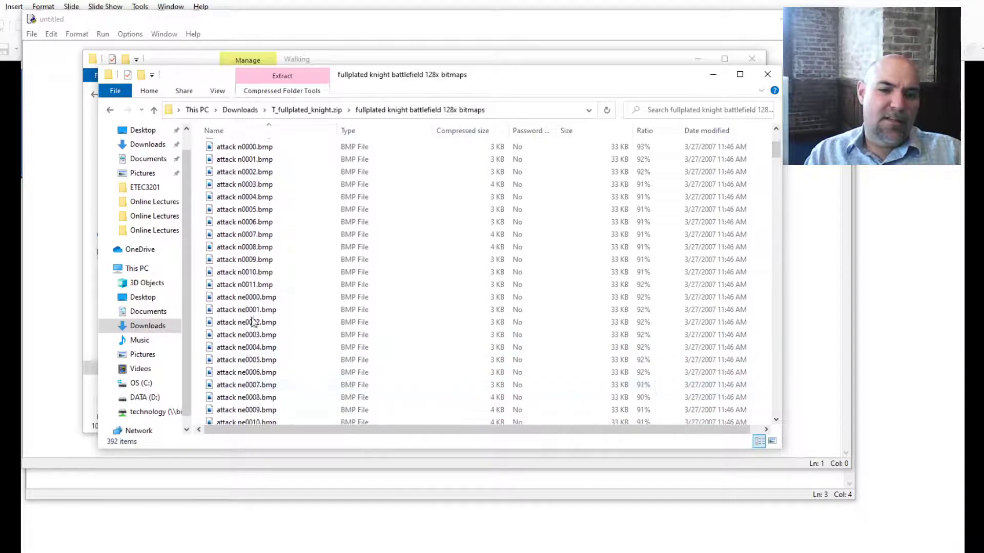
scroll(247, 373, down, 8)
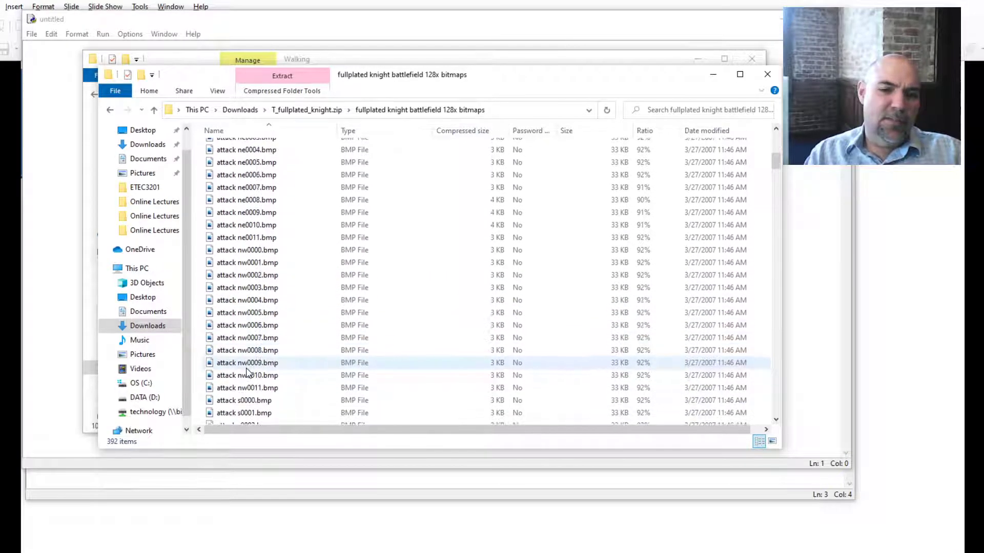
scroll(247, 373, down, 11)
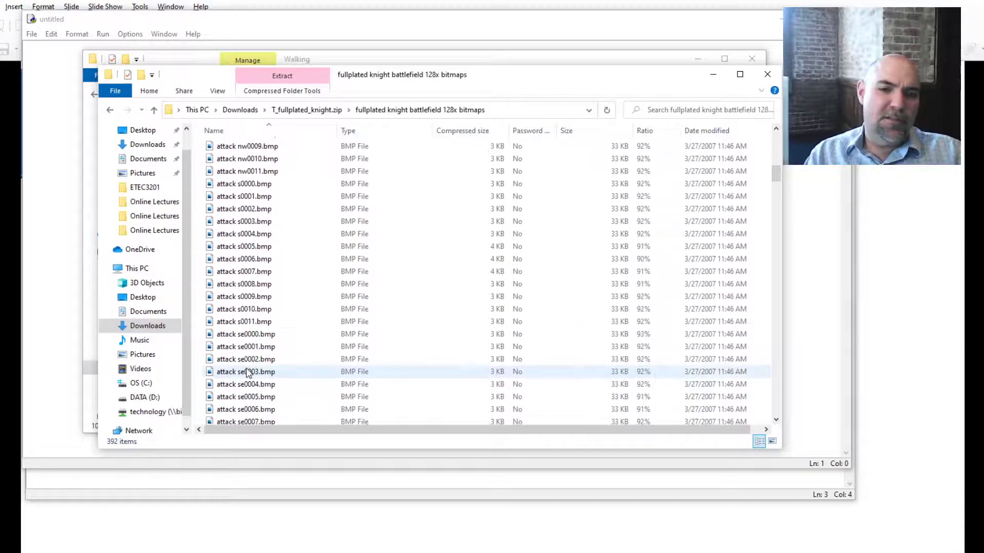
scroll(243, 294, down, 6)
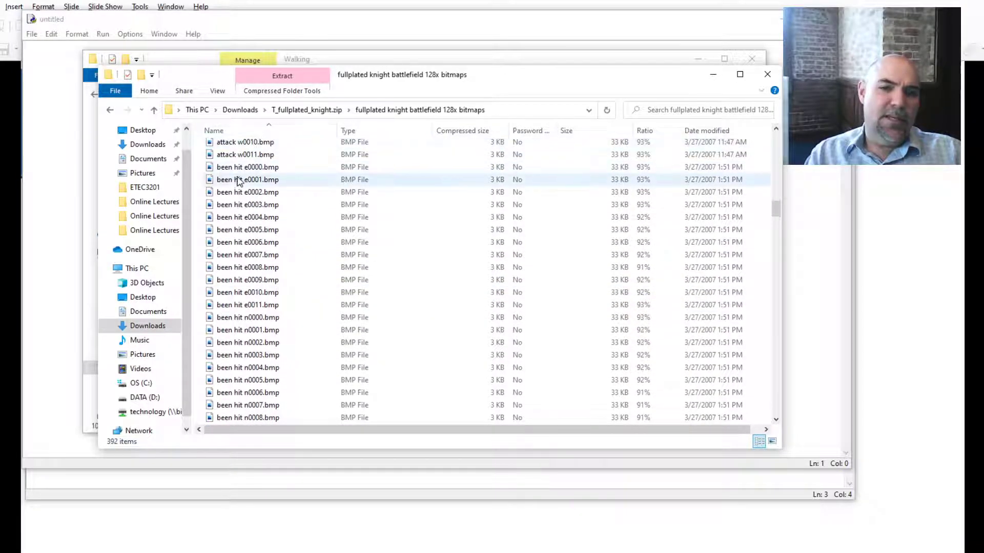
scroll(247, 353, down, 17)
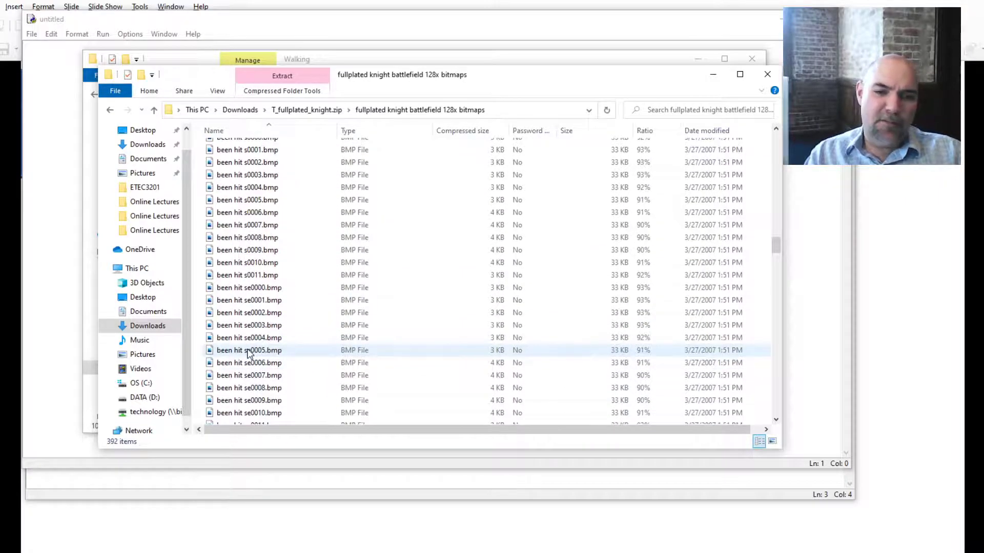
scroll(248, 353, down, 8)
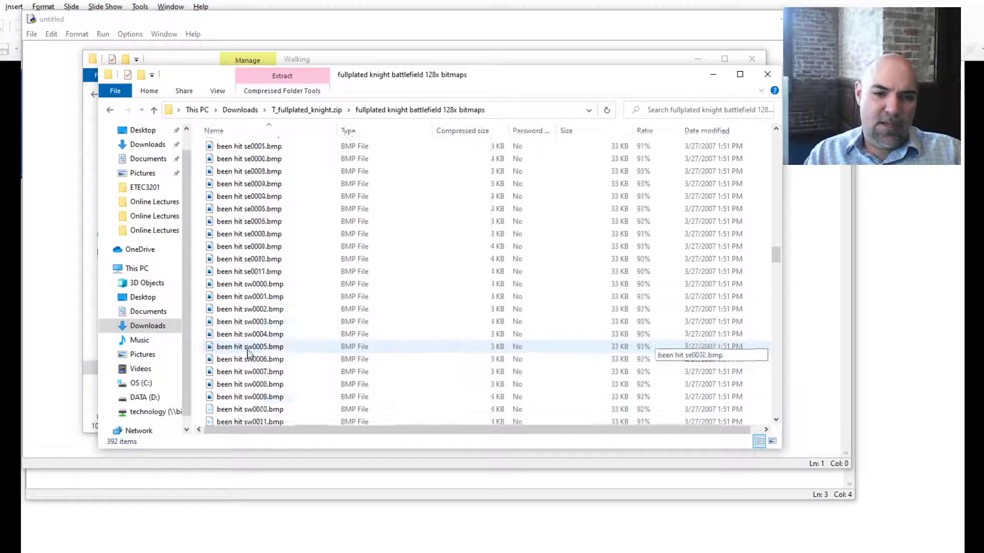
scroll(247, 353, down, 16)
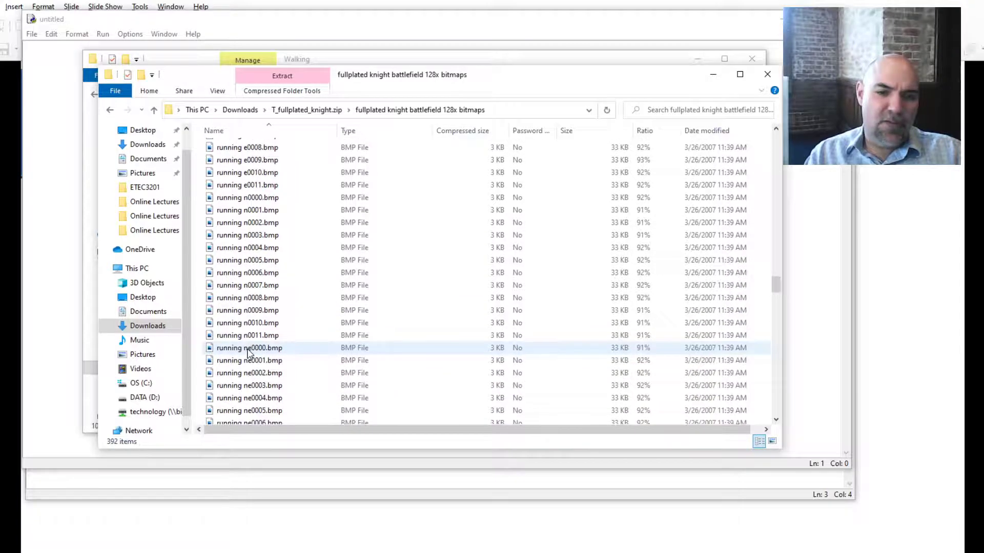
scroll(247, 353, down, 12)
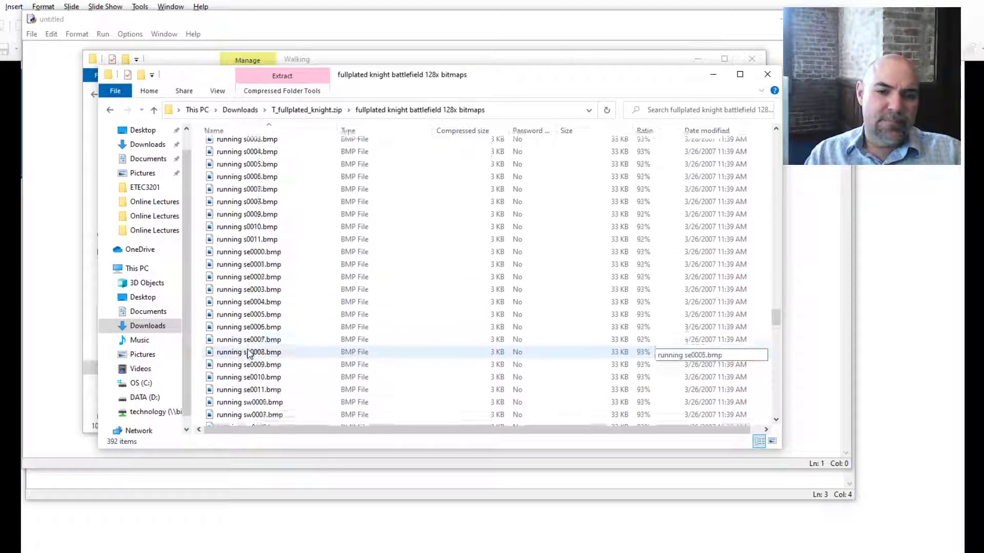
scroll(247, 353, down, 12)
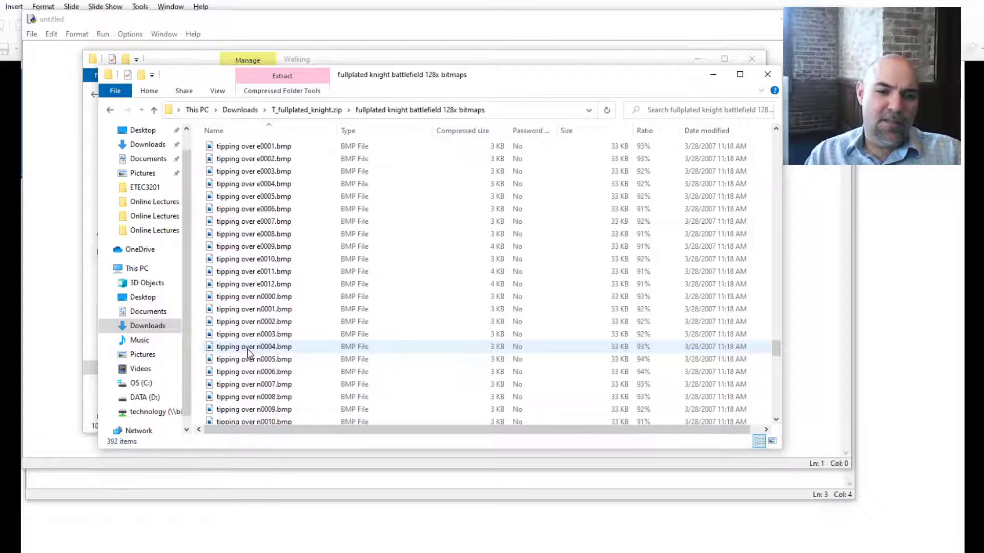
scroll(247, 353, down, 16)
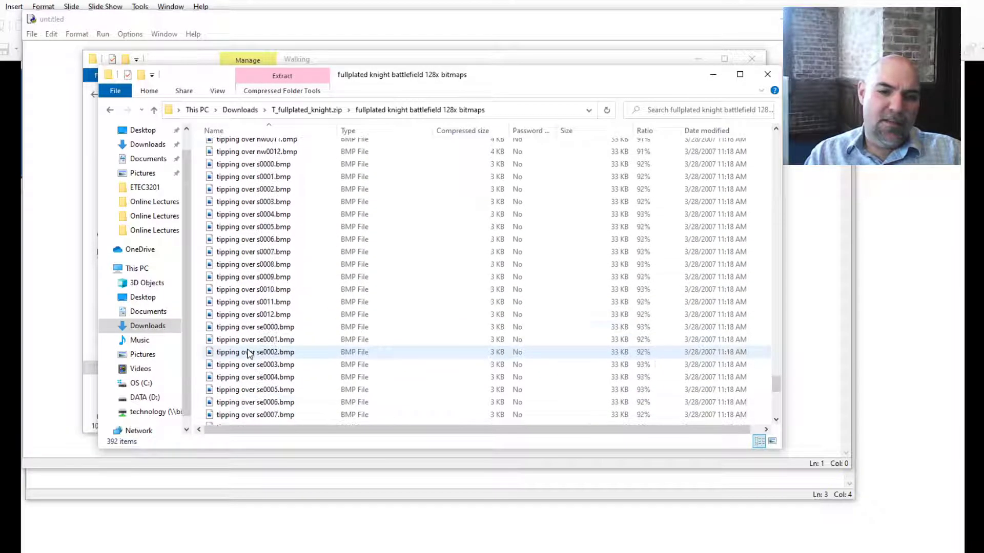
scroll(247, 353, down, 10)
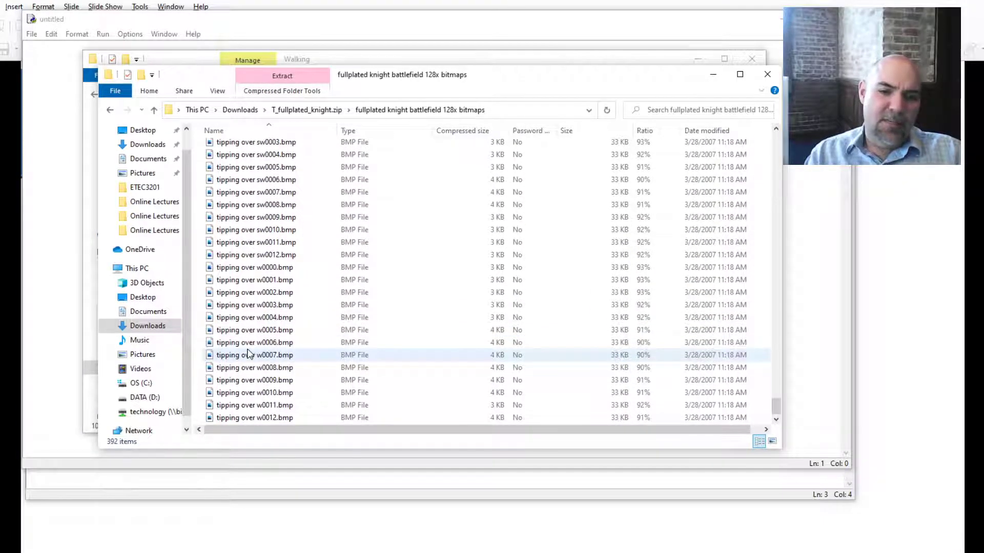
scroll(247, 354, up, 20)
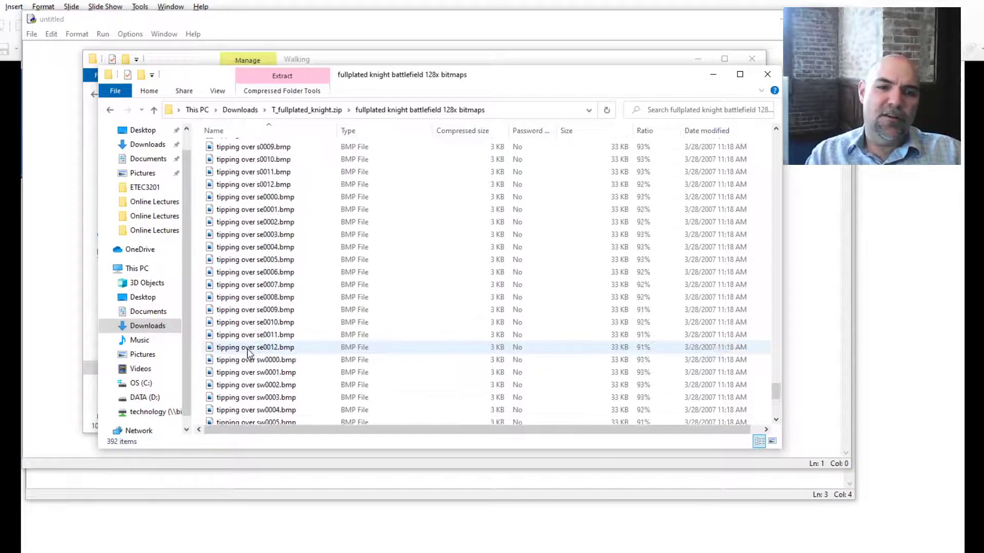
scroll(248, 353, up, 20)
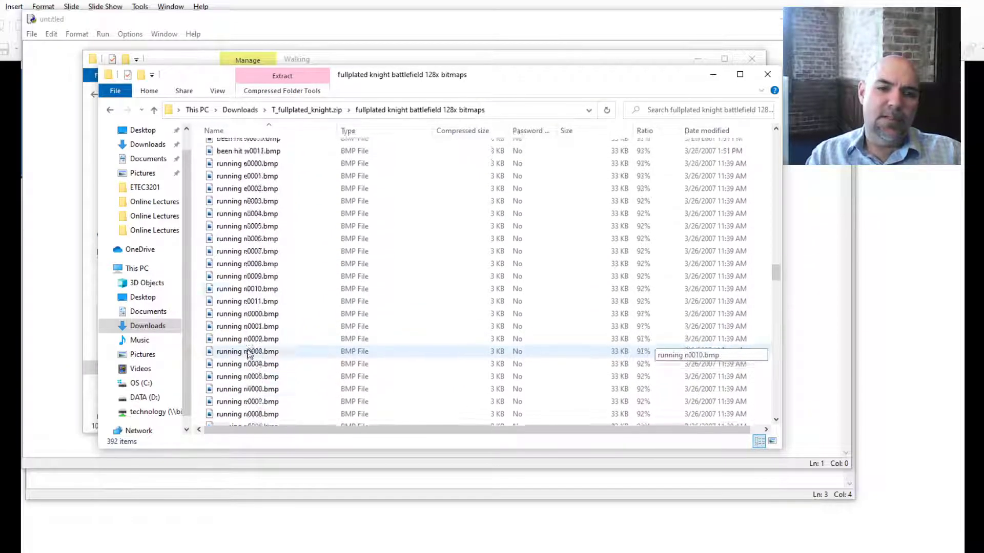
scroll(248, 353, up, 2)
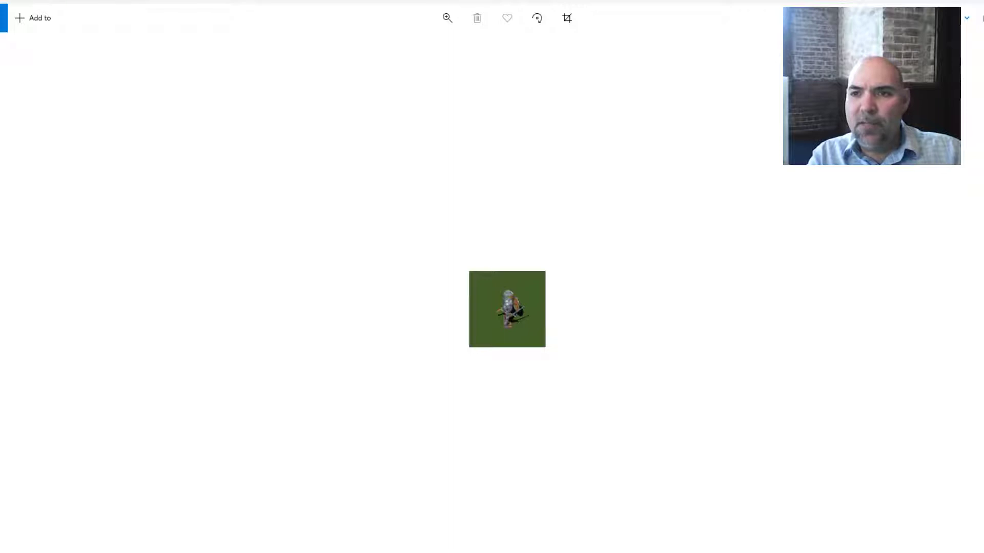
Close the sprite image preview and the knight archive window, and start a # comment in the untitled Python file
key(alt+F4)
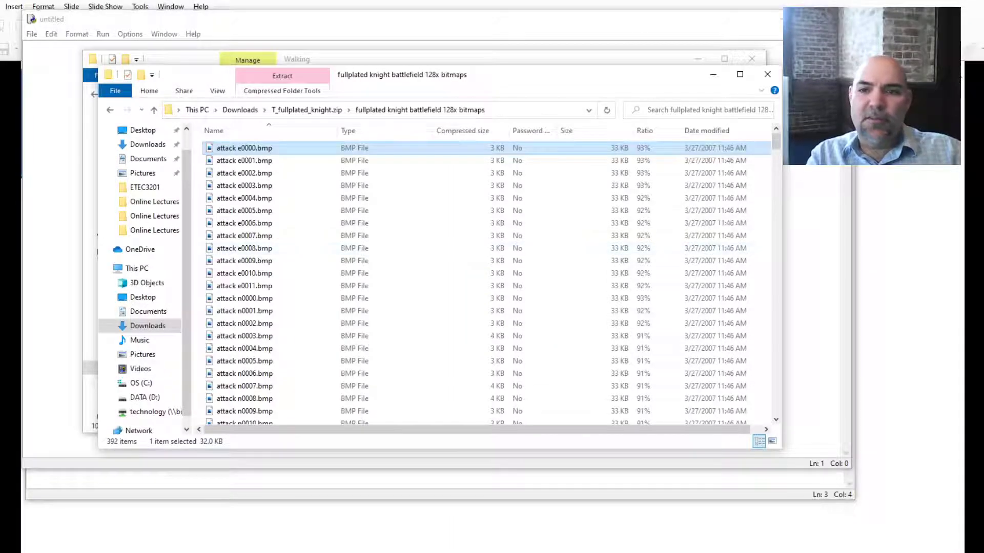
click(768, 75)
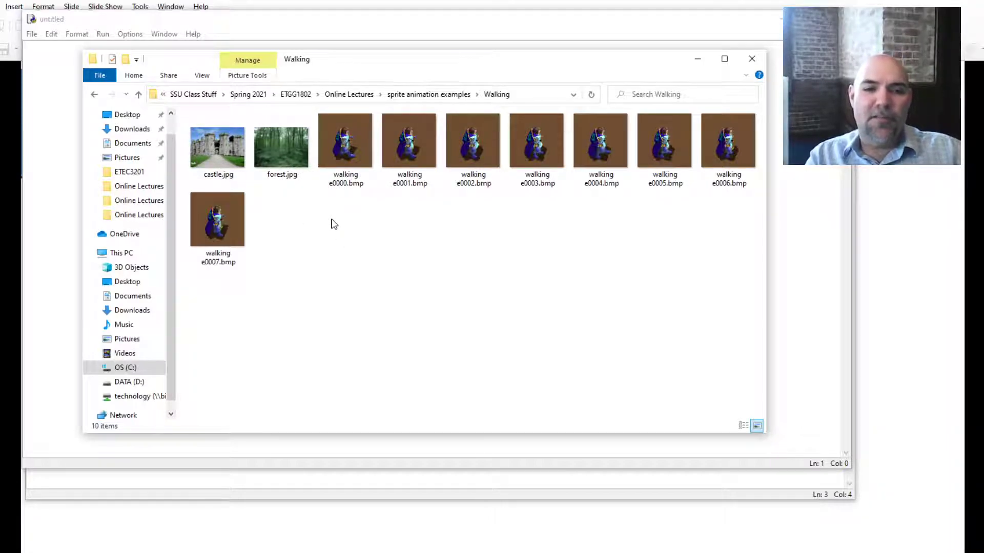
click(789, 325)
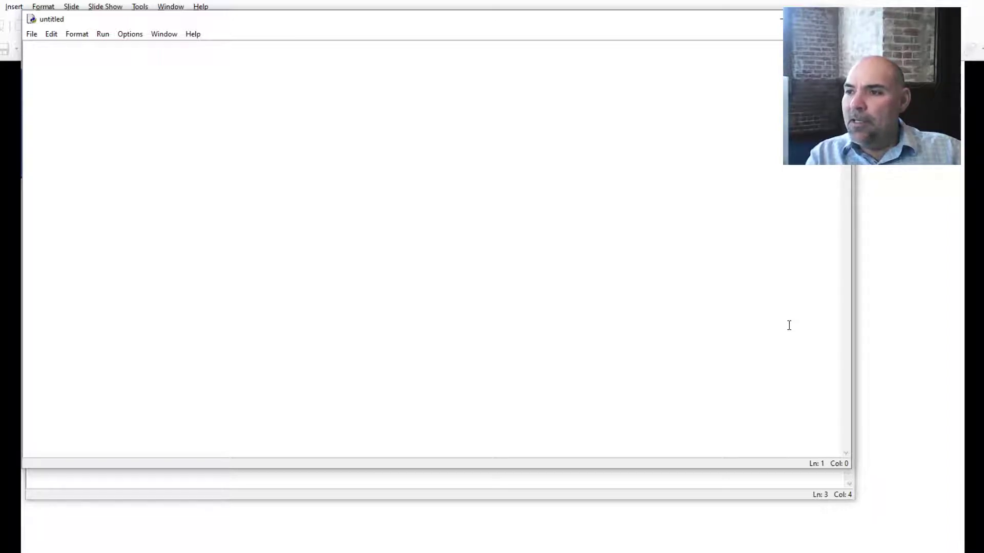
text(#)
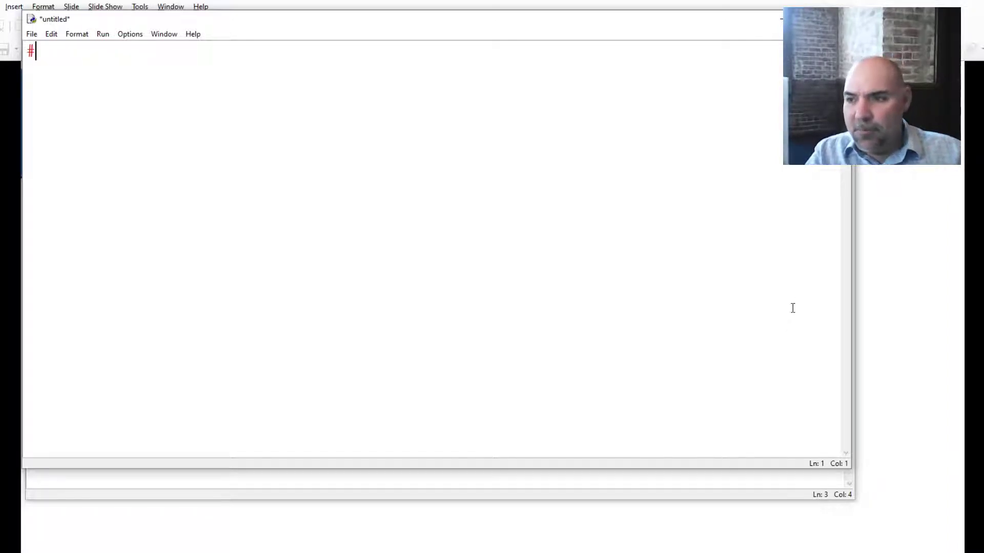
Switch to the Class 16: Sprite Animation slides, and return to the untitled Python file in IDLE
click(917, 191)
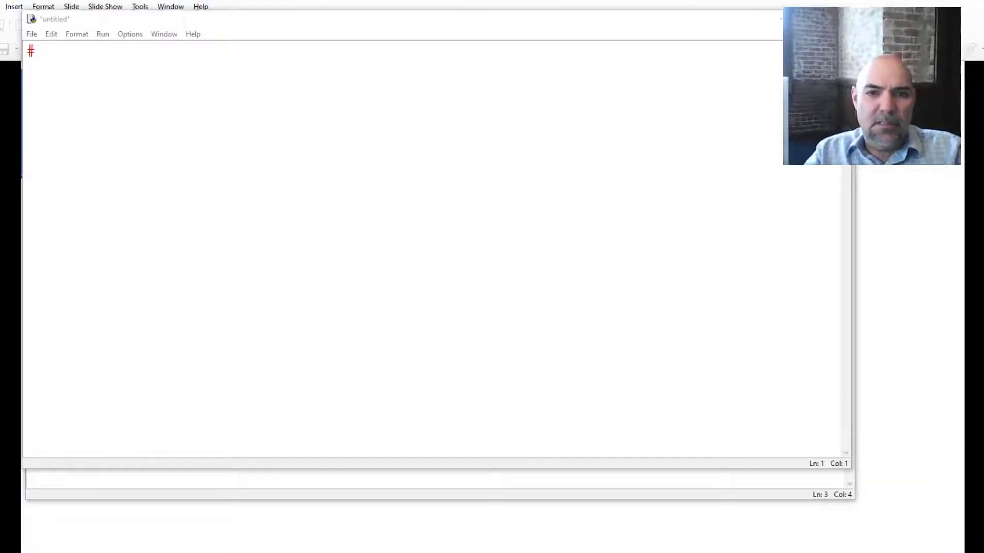
click(16, 83)
scroll(15, 83, up, 1)
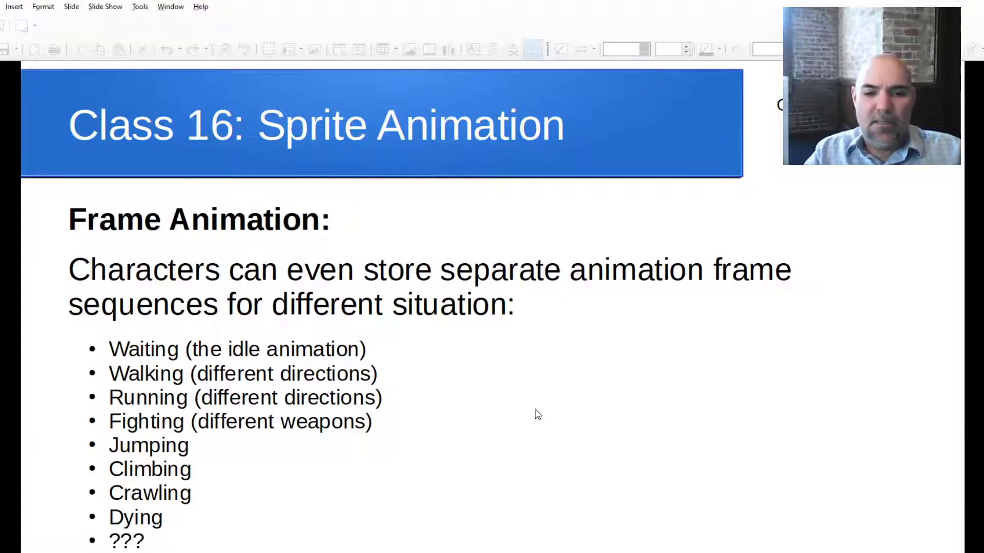
mouse_move(563, 548)
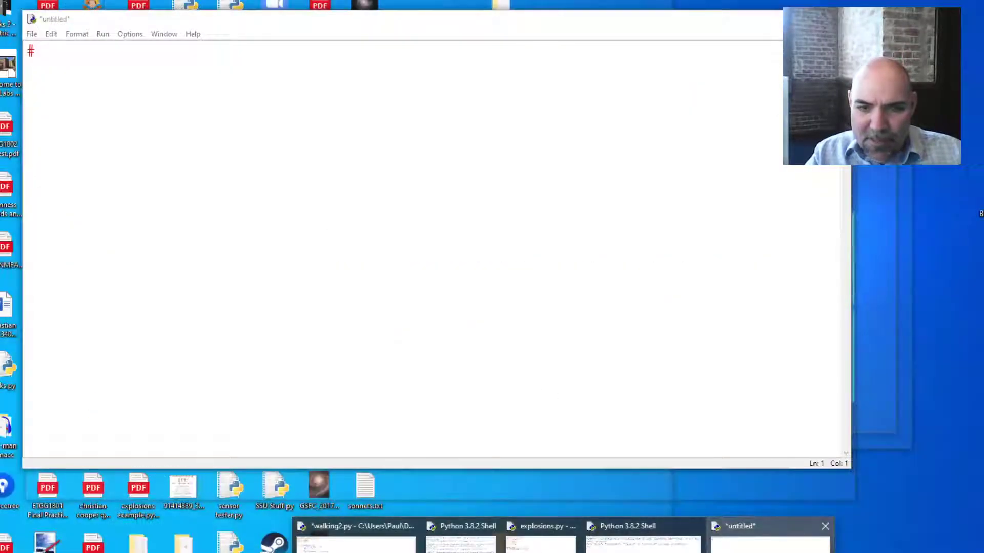
click(768, 538)
Complete the opening comment as "#Sprite Walking Example", with a space between the last two words, and start a new line
text(S)
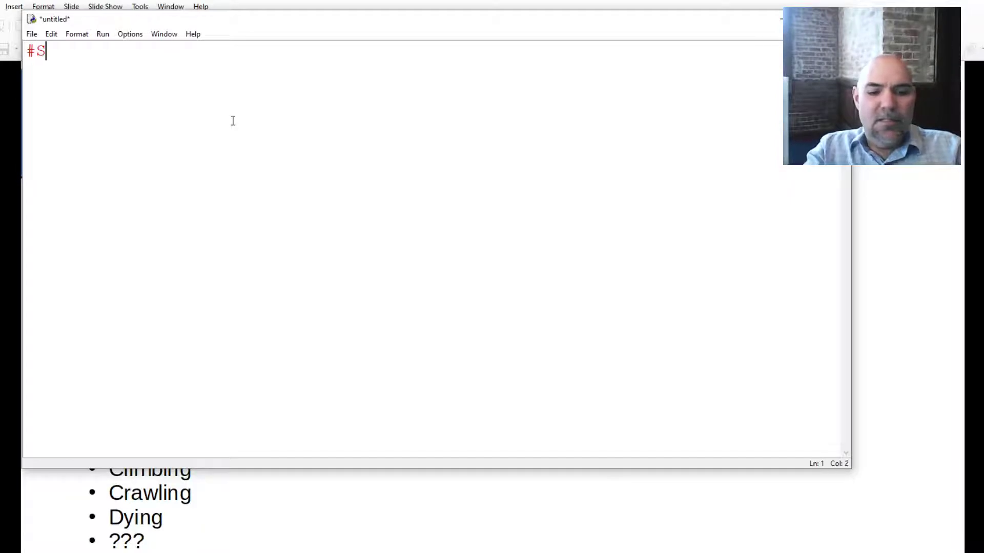
text(prite Wal)
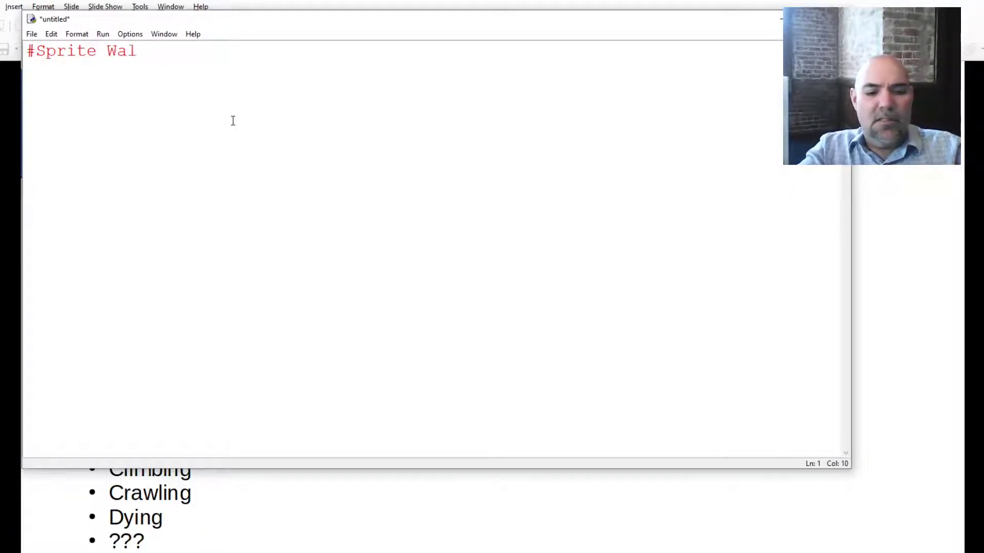
text(kingExample)
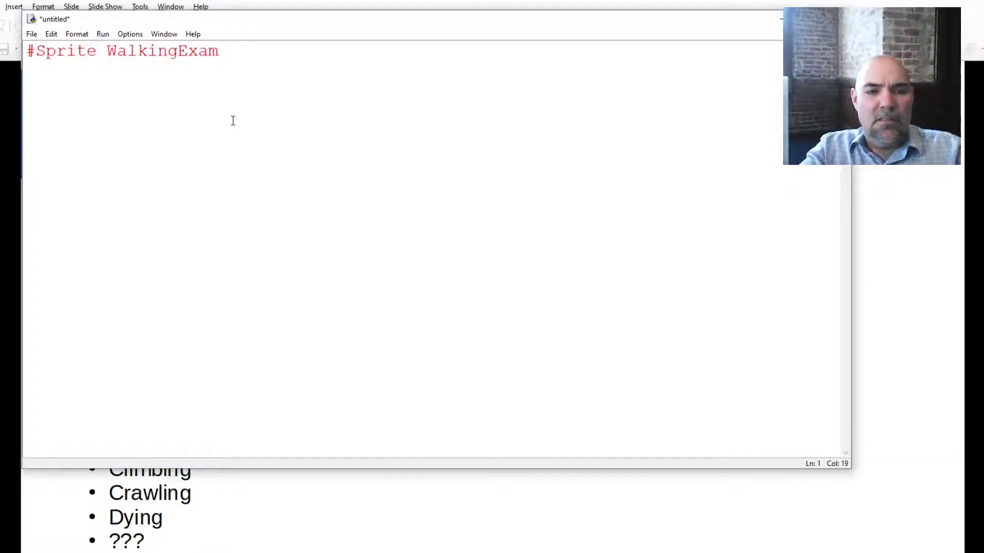
key(Left)
key(Left)
key(Left)
key(Left)
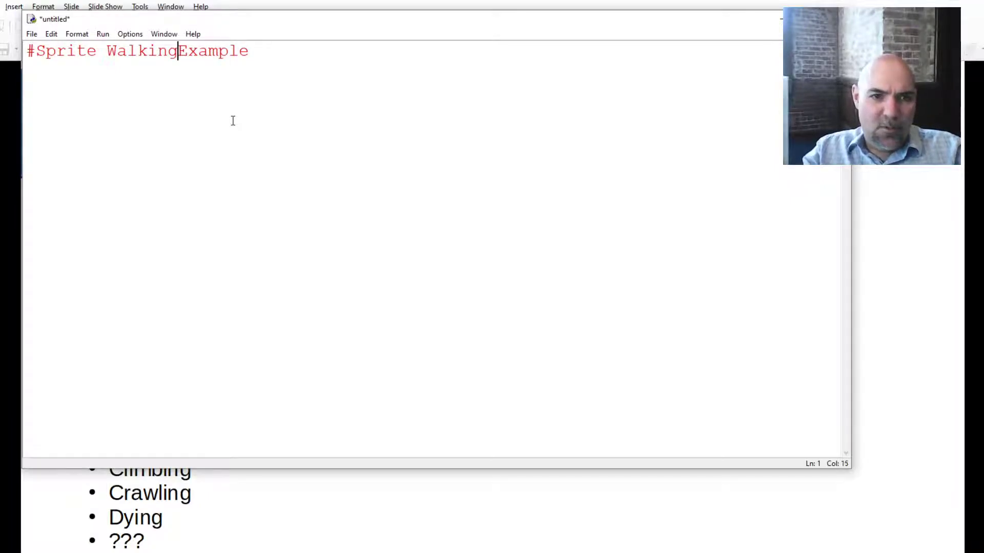
key(Right)
key(Right)
key(Right)
key(Right)
key(Right)
key(Right)
key(Right)
key(Return)
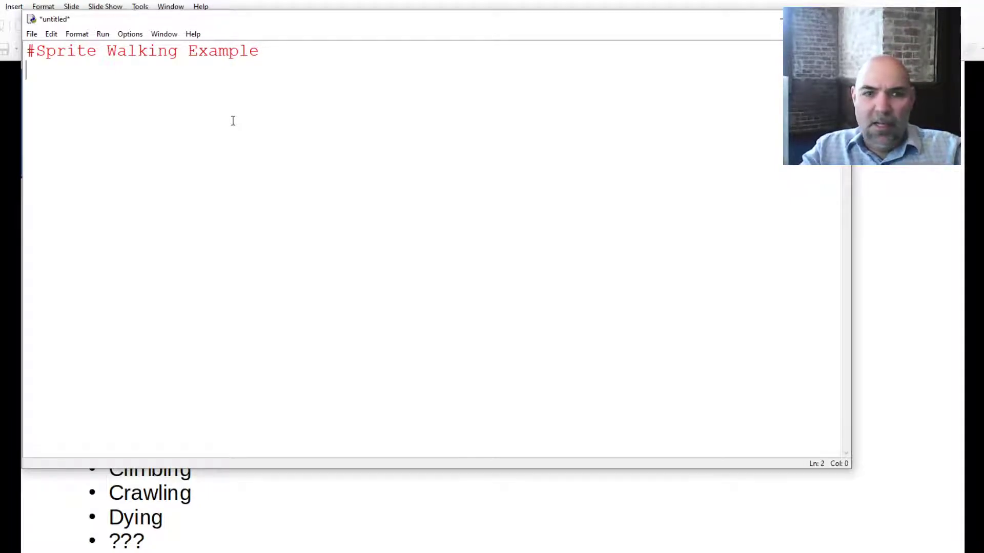
Import the pygame and time modules on separate lines below the comment, and leave a blank line after them
text(import p)
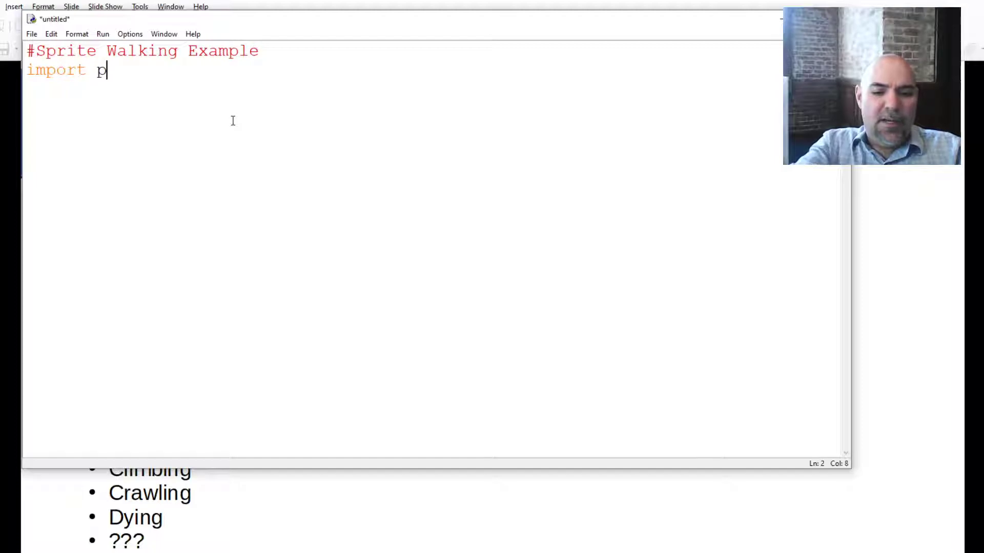
text(ygame)
key(Return)
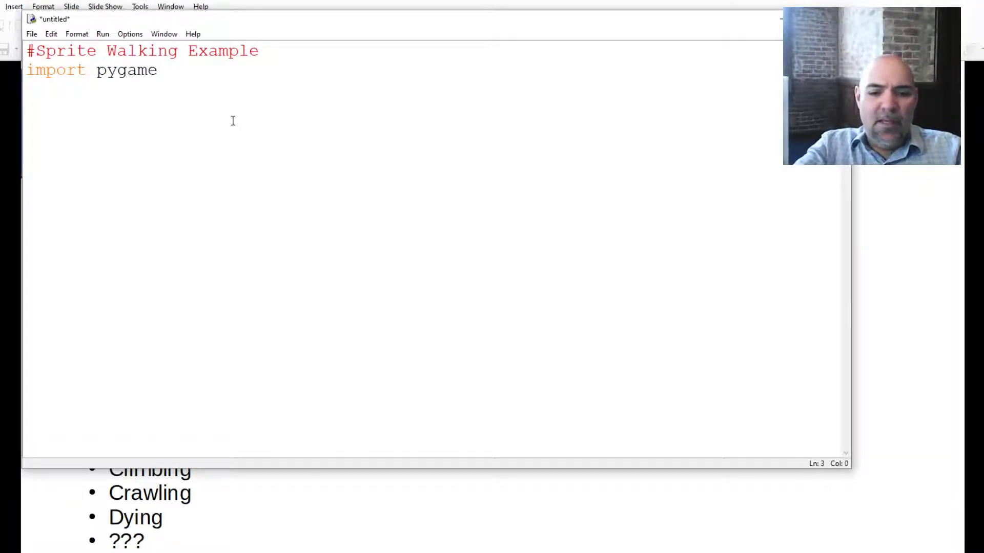
text(import time)
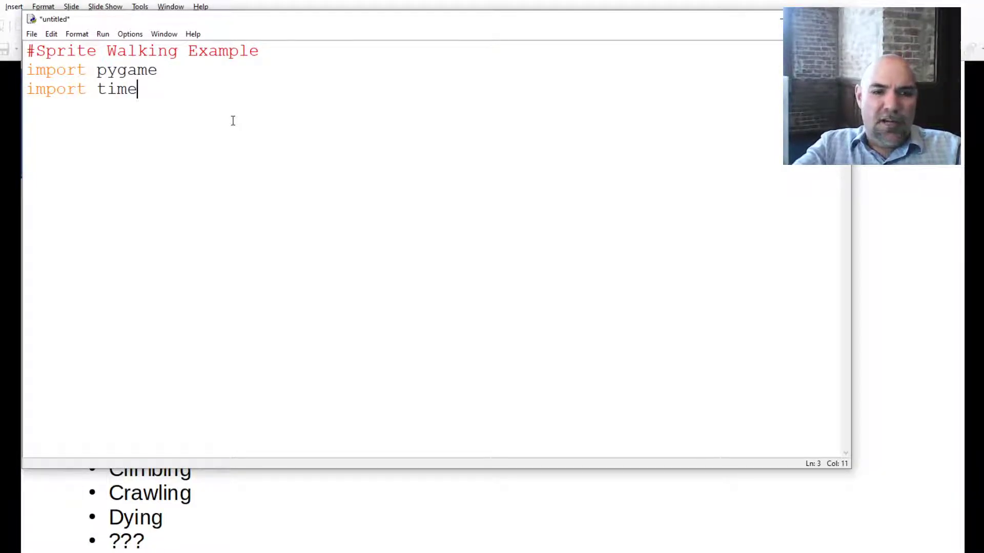
key(Return)
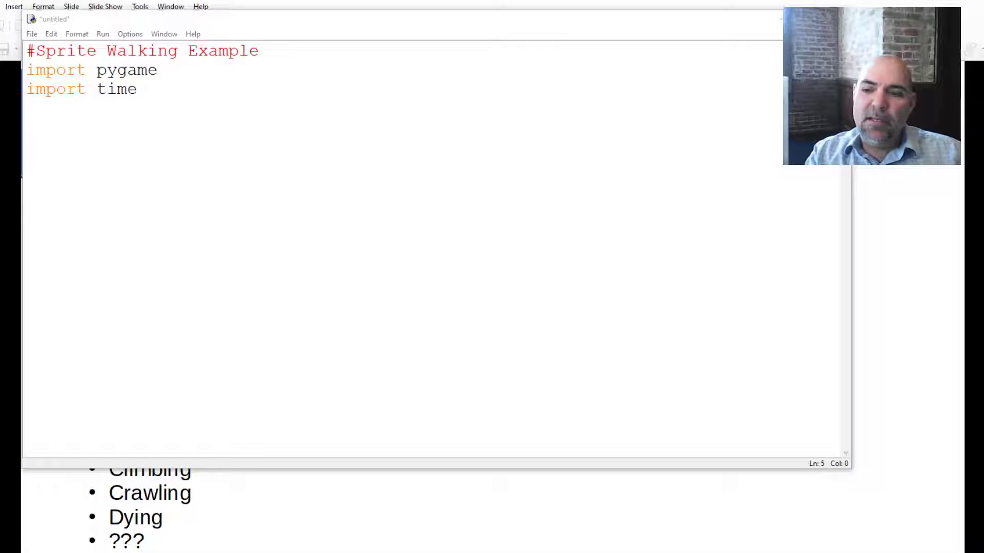
Add the pygame initialization call pygame.init() below the imports, followed by a blank line
click(226, 193)
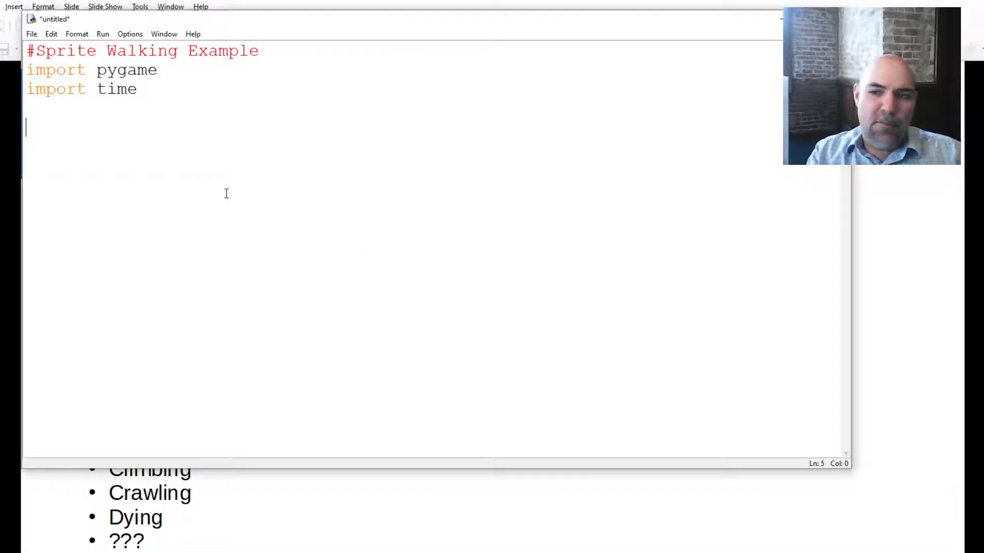
text(pygame)
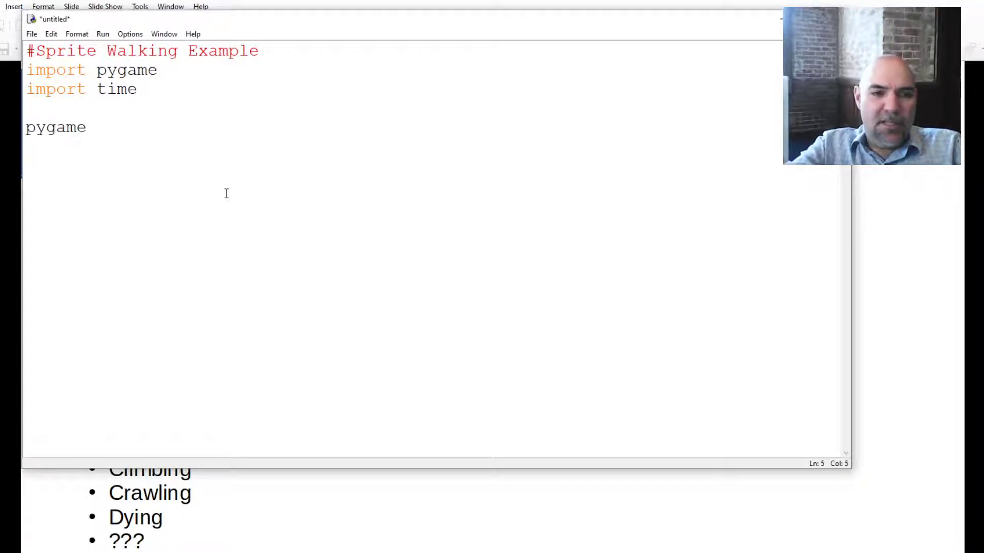
text(.init())
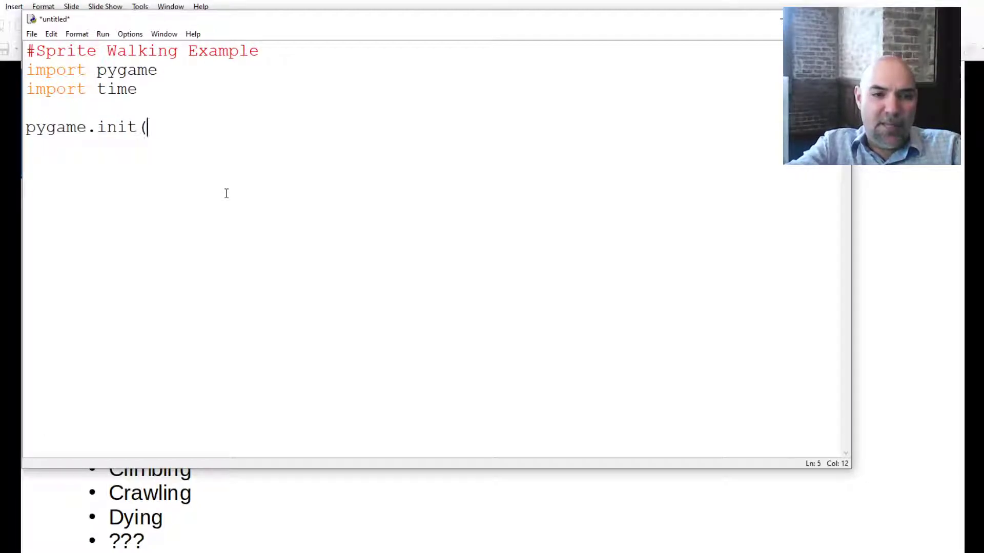
key(Return)
key(Return)
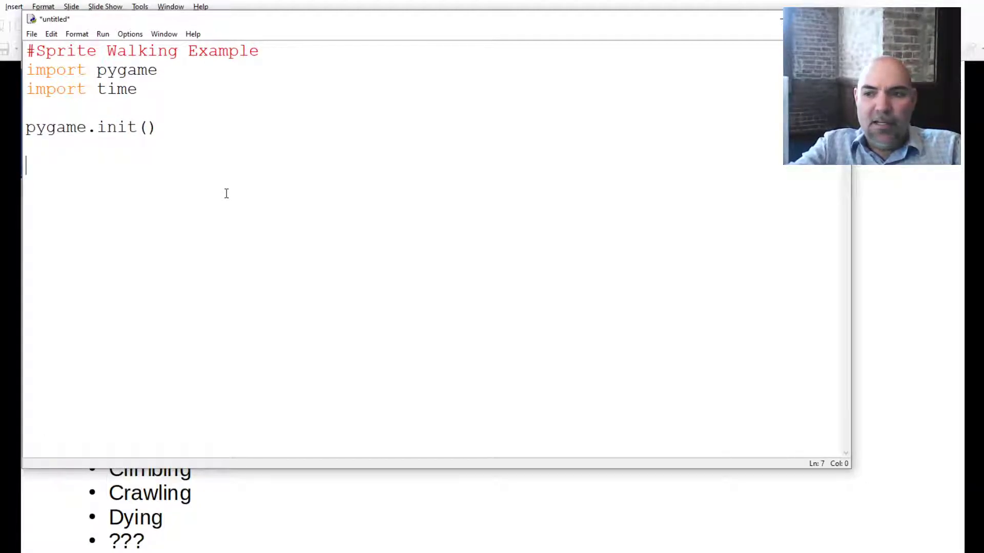
Begin the display surface assignment with "ds=pygame.display.set_mode(" below the initialization call
text(ds)
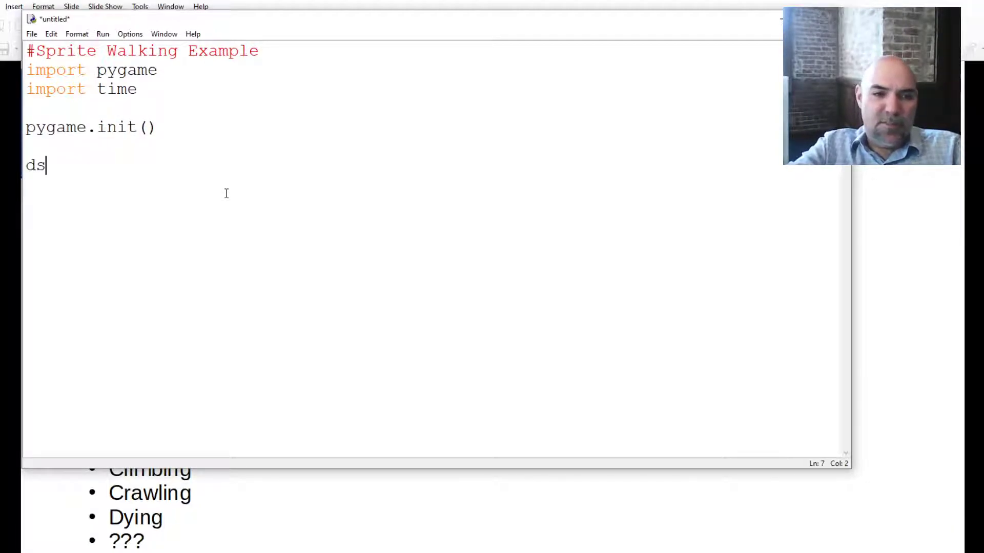
text(=py)
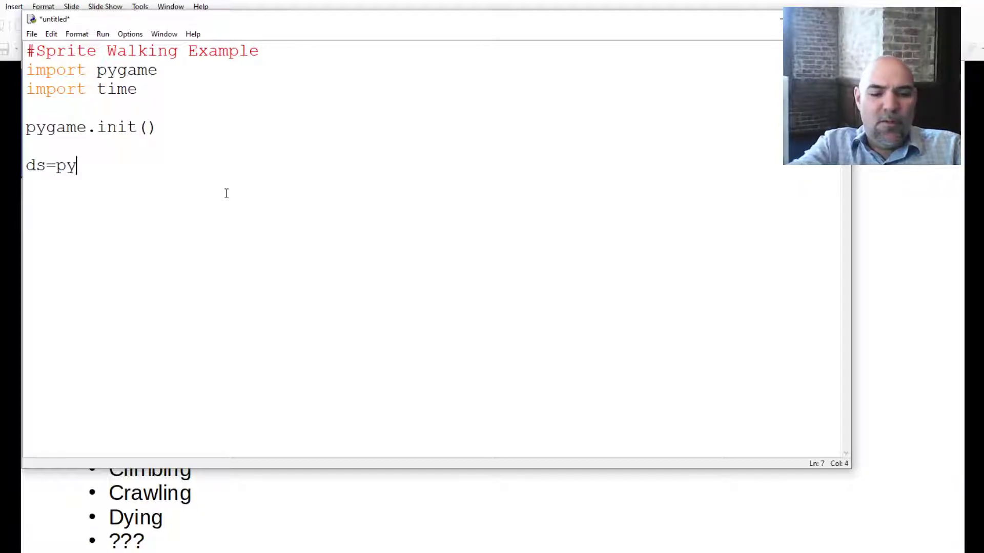
text(game.display.set)
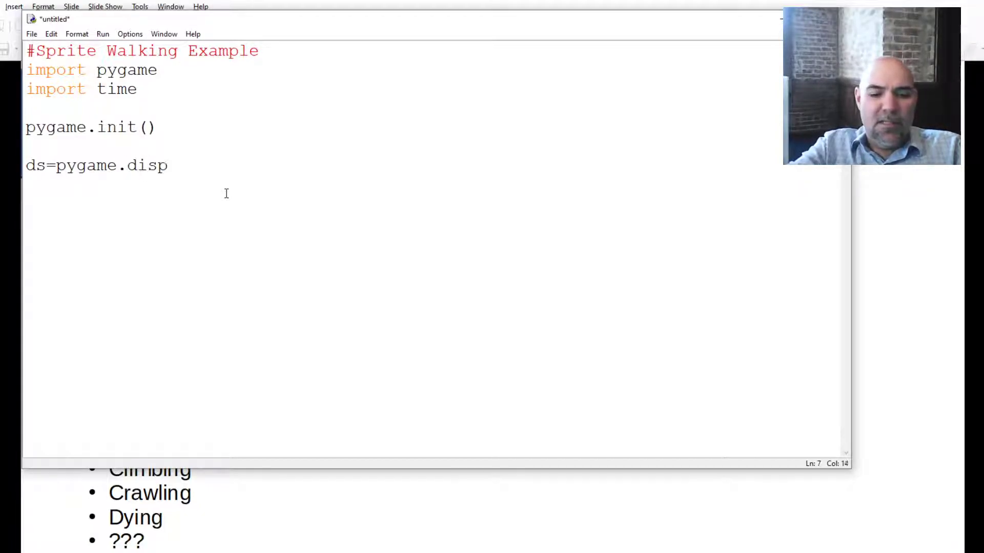
text(_mode()
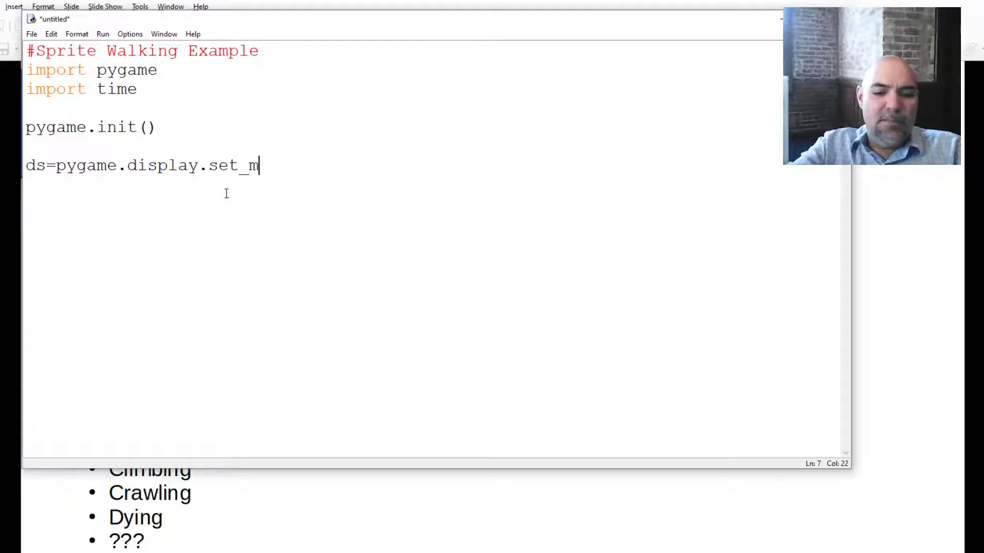